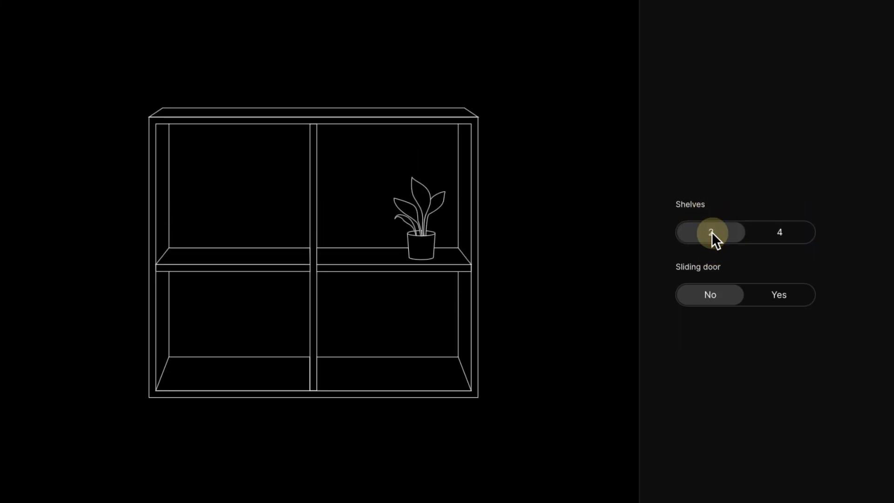
In the preview, toggle the Sliding door and switch Shelves between 4 and 2.
click(777, 295)
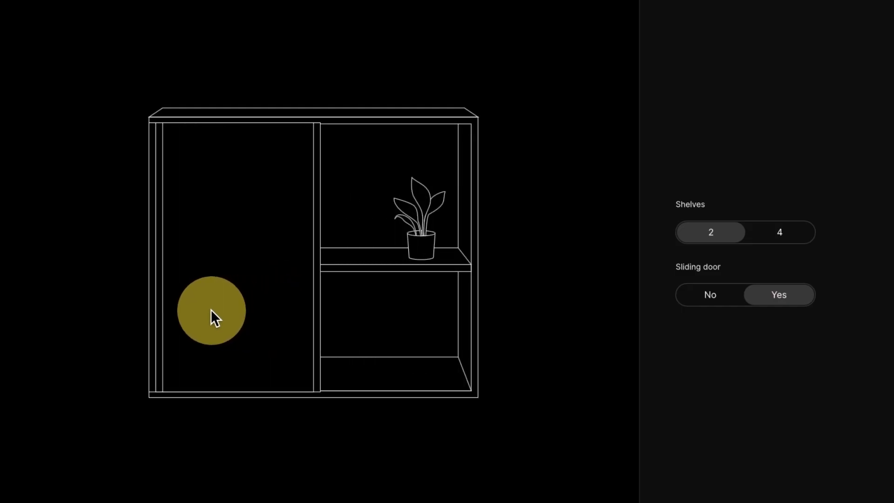
click(785, 230)
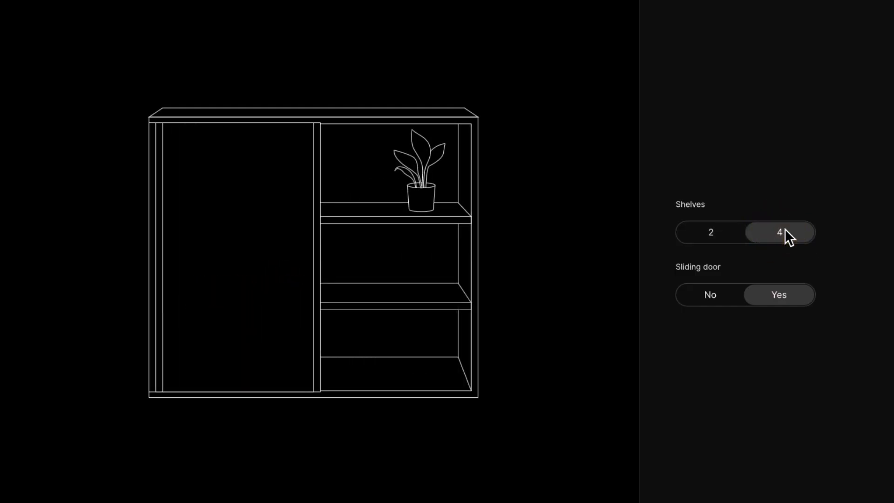
click(714, 233)
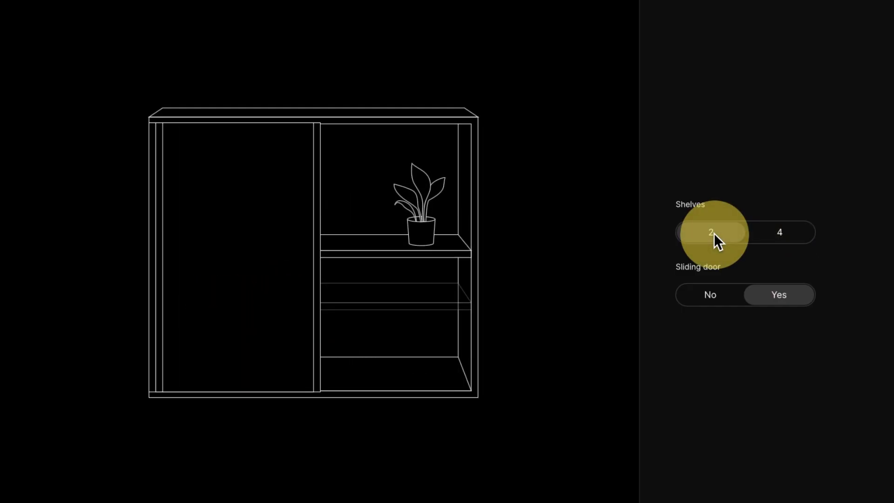
click(723, 295)
click(782, 297)
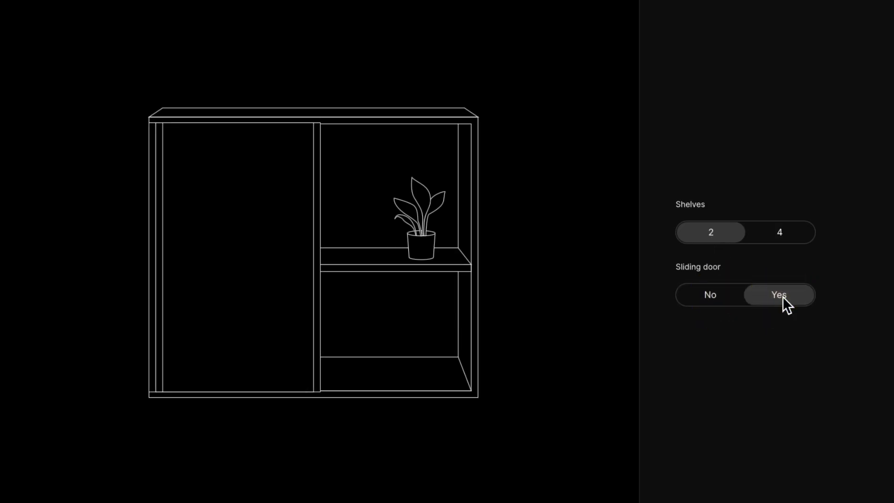
Drag the sliding door across the cabinet and switch the preview to four shelves.
drag(247, 276, 218, 274)
click(774, 234)
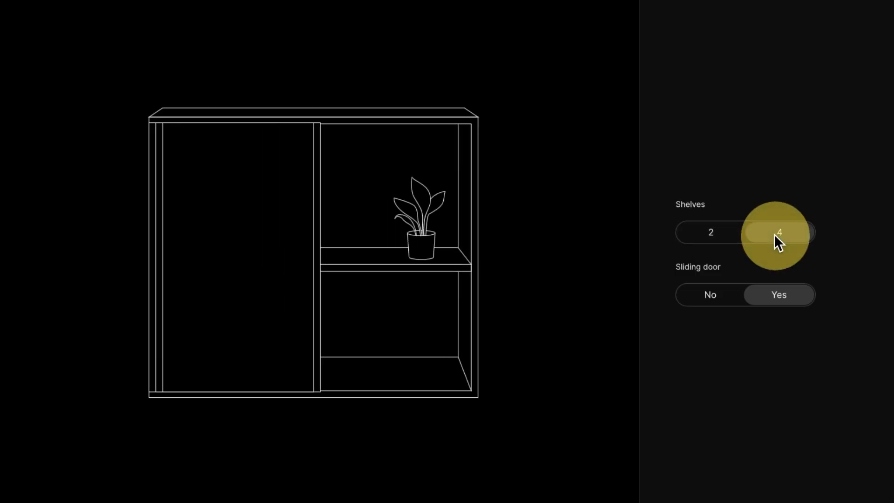
drag(235, 321, 416, 339)
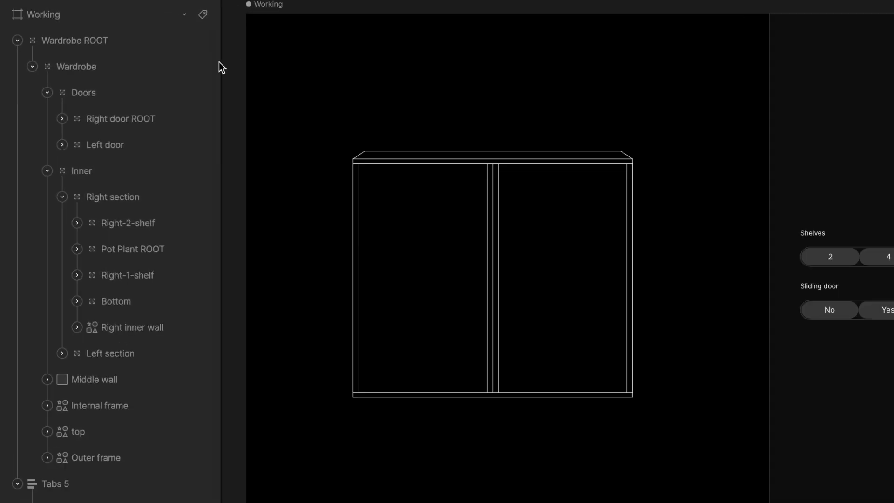
Inspect the Doors, Inner, Middle wall, Internal frame and top panel layers.
click(107, 92)
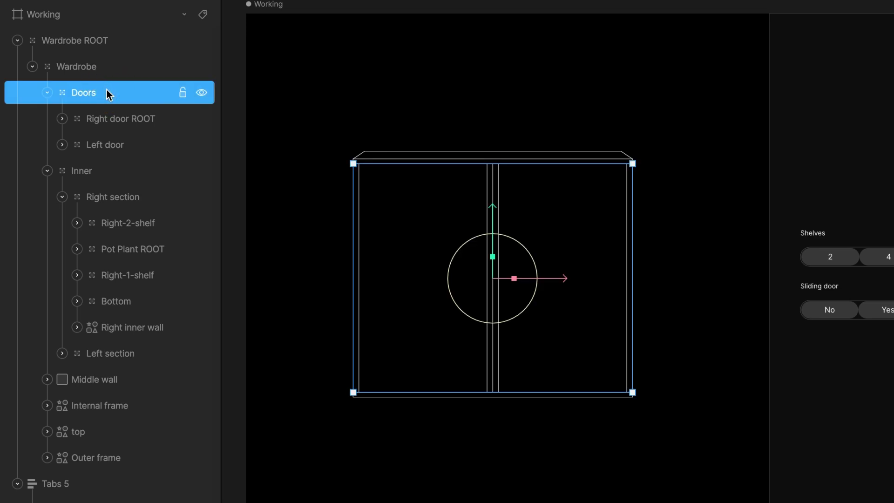
click(113, 177)
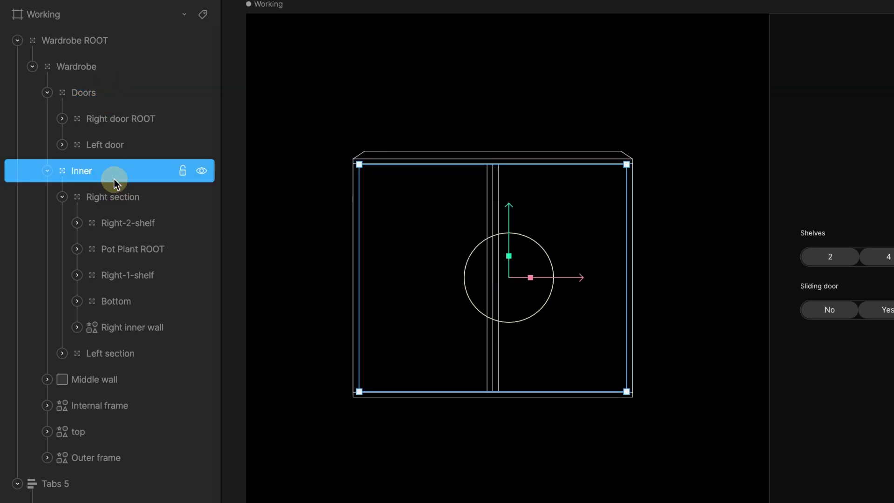
click(124, 383)
click(125, 407)
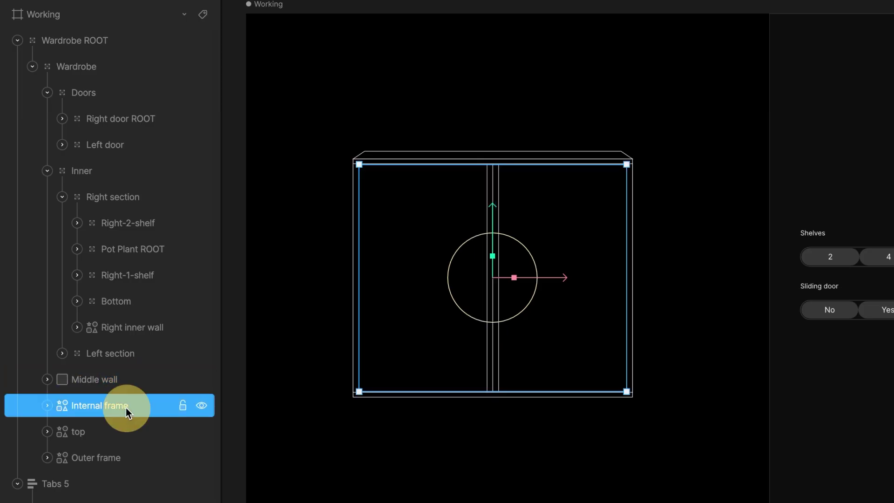
click(125, 438)
Select Right door ROOT, test-slide it over the left compartment, then undo.
click(246, 216)
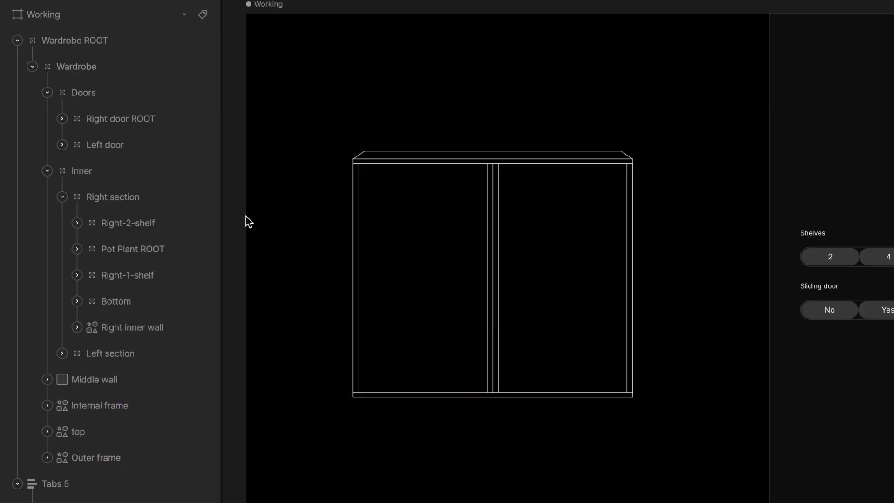
click(141, 119)
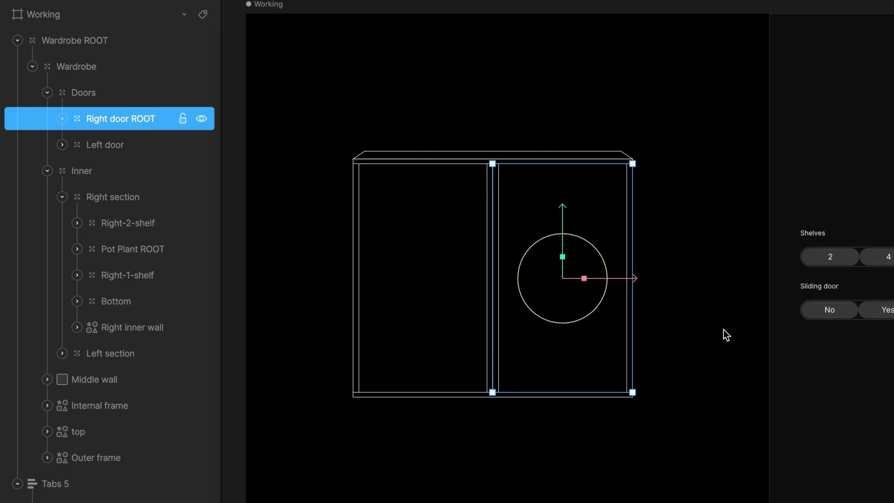
click(634, 279)
drag(634, 279, 586, 294)
key(ctrl+z)
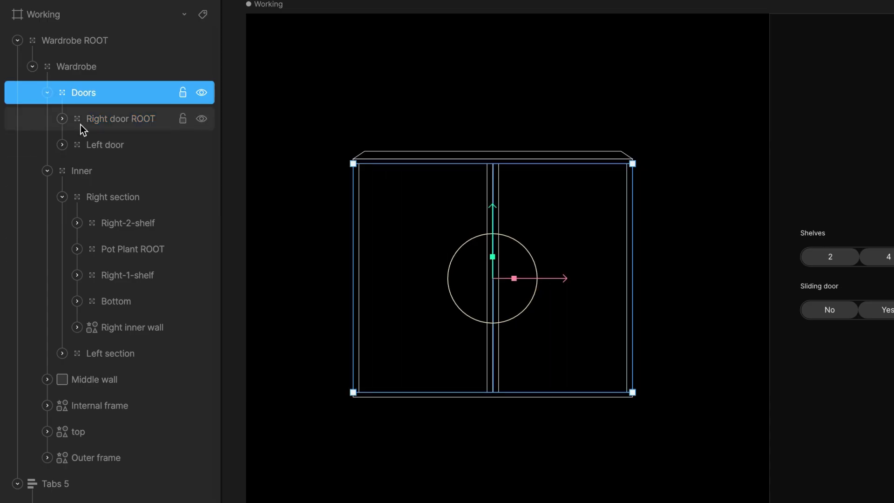
Expand Right door ROOT, select Hitbox-door and Right door, then the side panel frame.
click(63, 118)
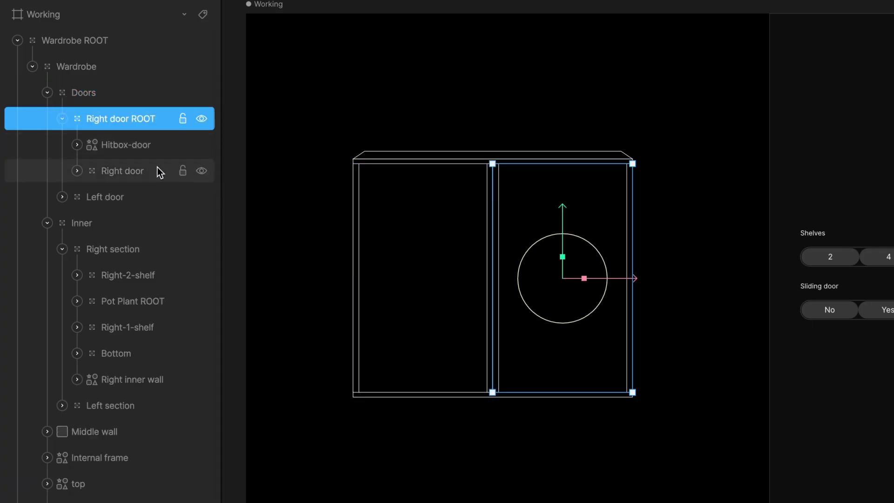
click(137, 146)
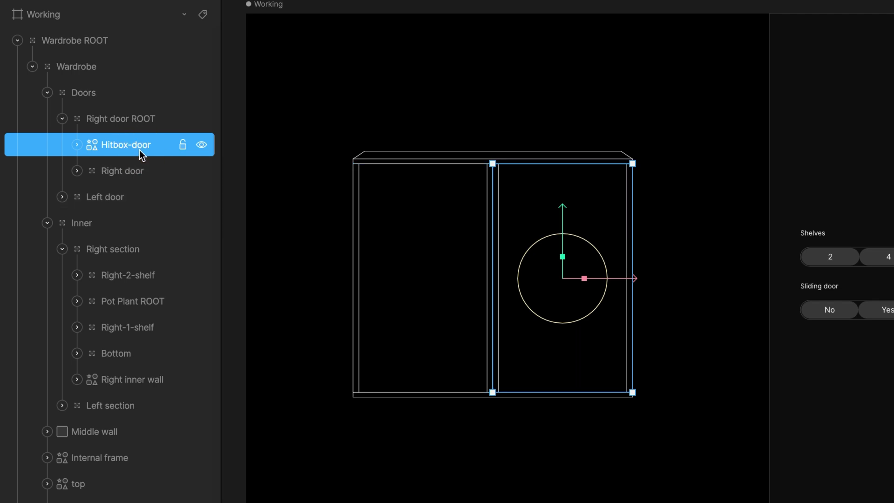
shift+click(133, 172)
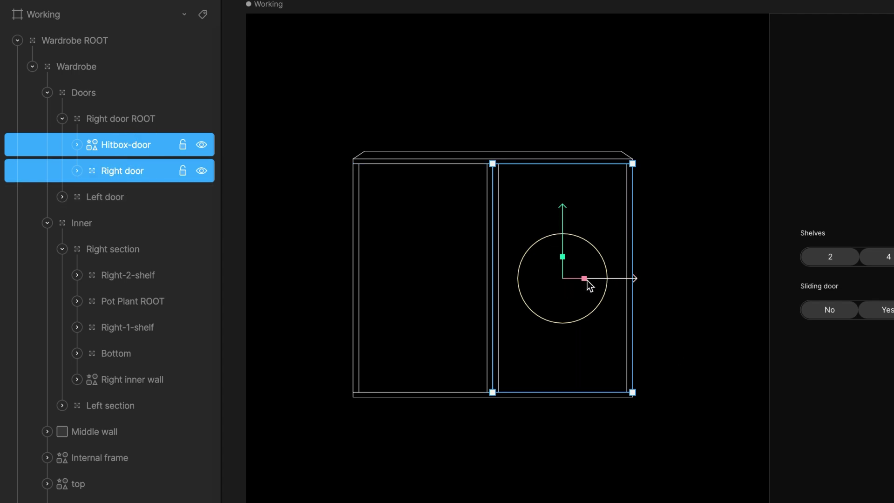
click(233, 164)
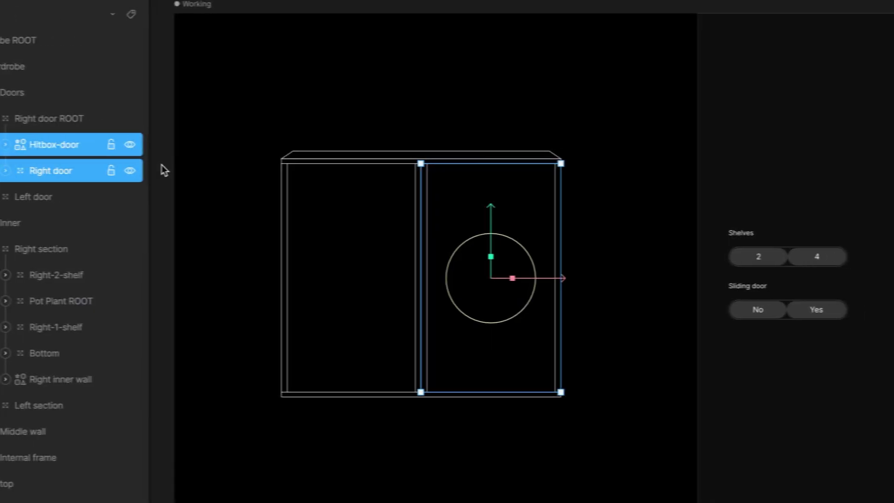
click(833, 164)
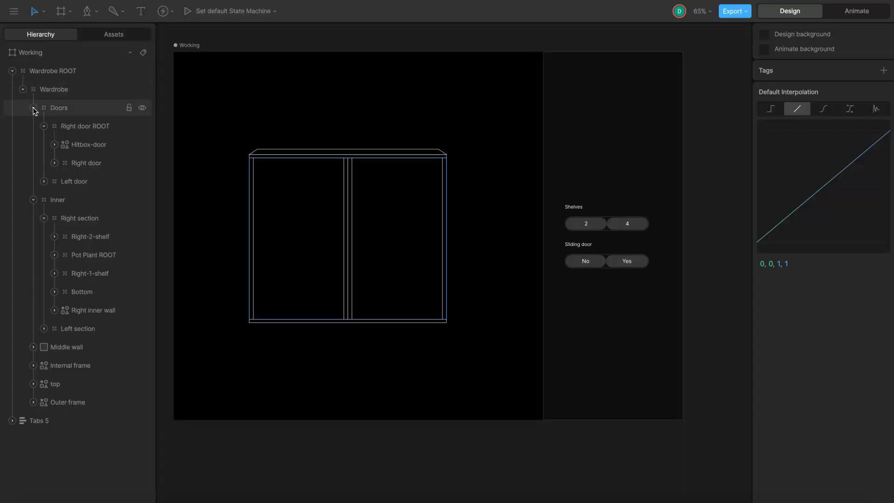
Hide the Doors group to reveal the shelves.
click(34, 109)
click(142, 108)
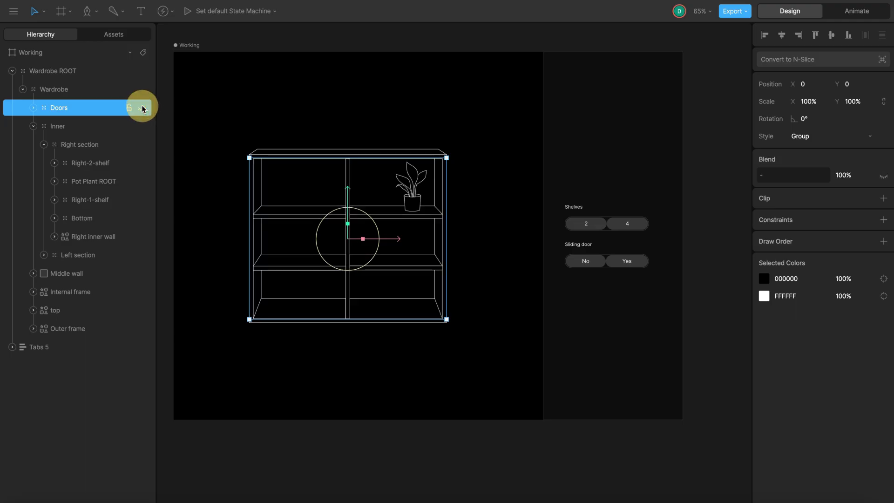
click(166, 165)
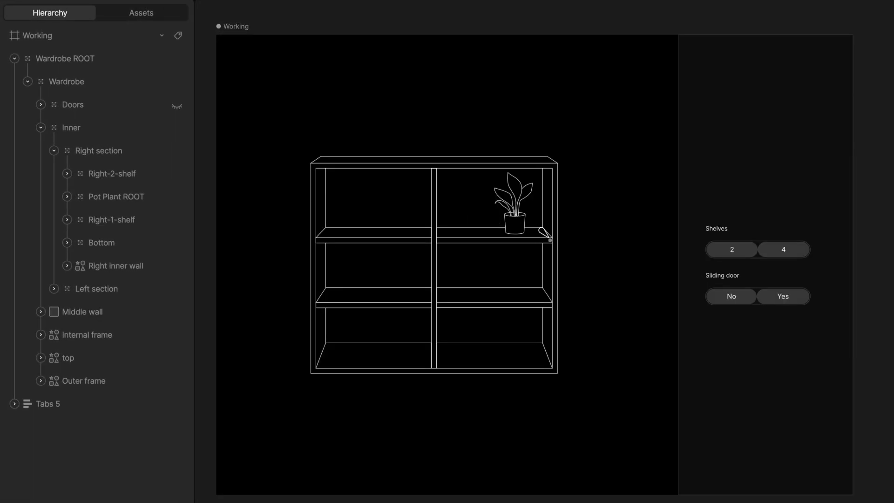
Draw a bone from the shelf's right edge, name it Right-top, and move it into Right section.
drag(552, 241, 618, 240)
click(581, 241)
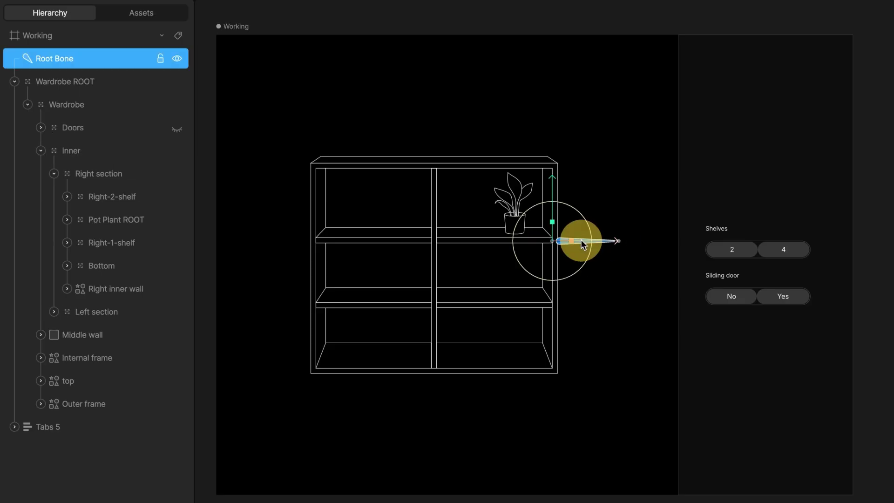
click(54, 56)
text(Right-top)
key(Return)
drag(105, 63, 121, 164)
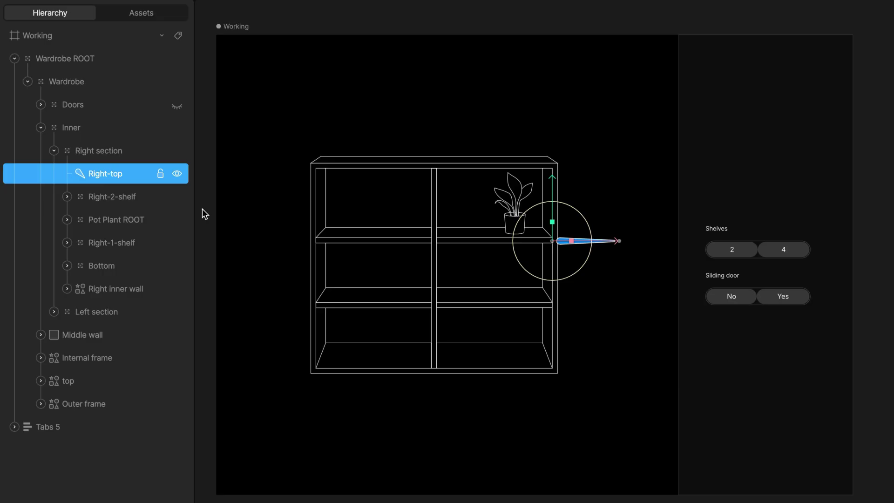
Draw two vertical bones above and below the shelf, naming them Front and Back.
click(207, 219)
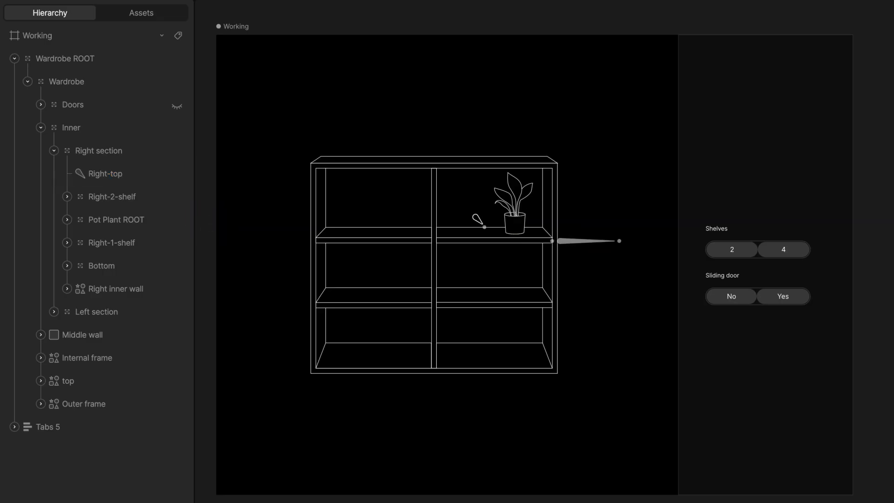
drag(485, 228, 484, 182)
drag(485, 243, 486, 287)
click(53, 60)
text(FrontBone)
click(52, 81)
double_click(53, 82)
text(Back Bone)
key(Return)
Move the Front and Back bones under Right-top.
click(53, 59)
shift+click(70, 82)
drag(70, 81, 79, 228)
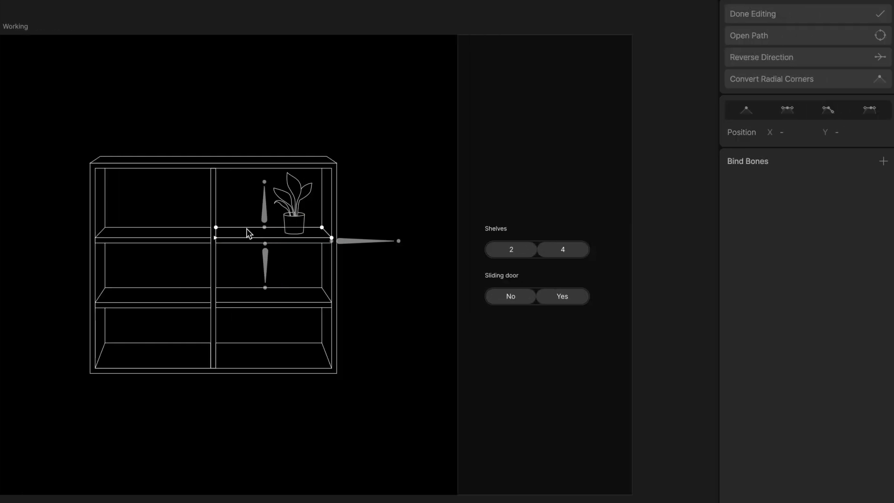
Bind the Front and Back bones to the shelf path's vertices.
scroll(170, 223, up, 5)
drag(145, 206, 487, 225)
click(883, 181)
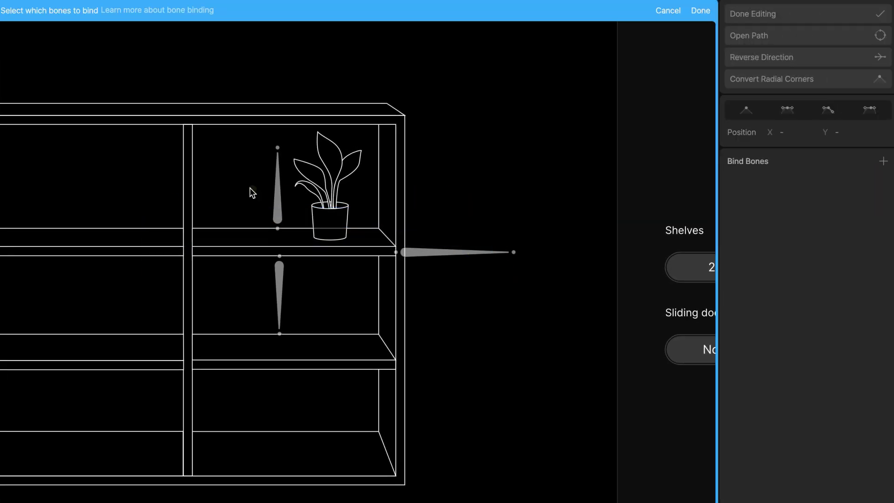
click(278, 196)
click(279, 293)
click(692, 18)
Weight the rear vertices to Back Bone and the lower vertices 100% to Front Bone.
drag(166, 207, 420, 237)
click(840, 201)
drag(174, 238, 460, 282)
click(833, 224)
text(100)
key(Return)
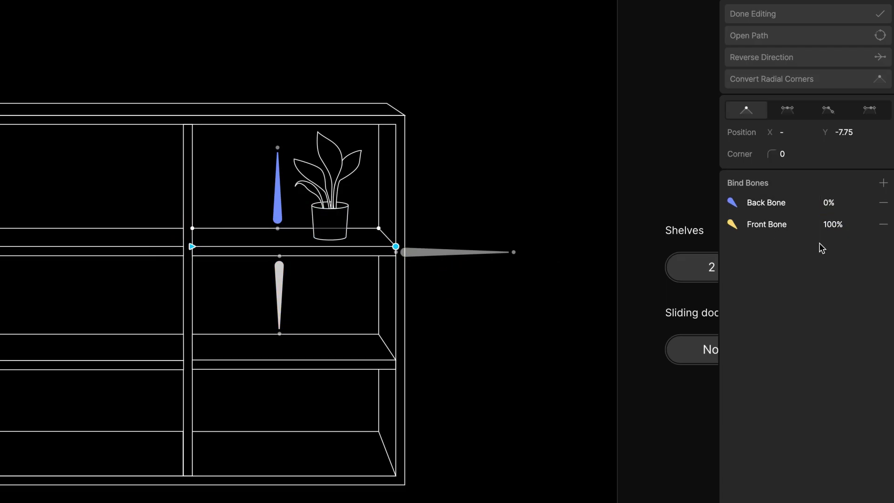
key(Escape)
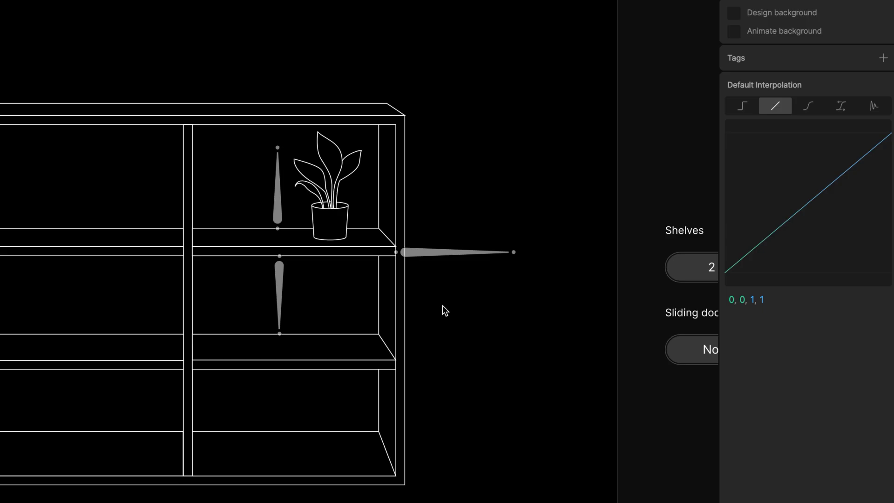
Raise the Right-1-shelf and its plant level with the left shelf.
scroll(450, 305, down, 3)
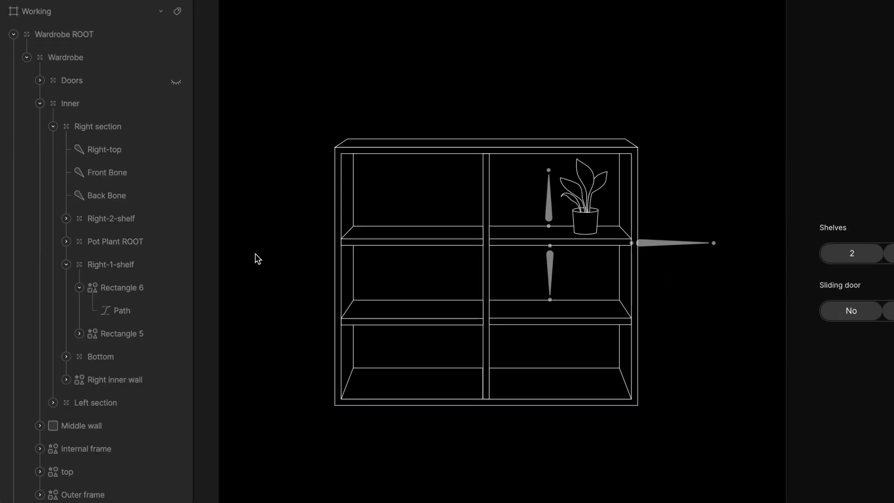
drag(107, 263, 107, 150)
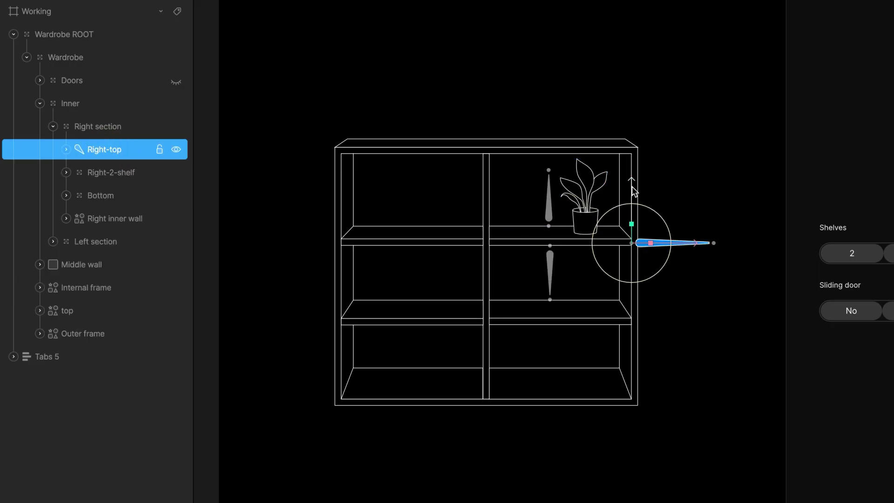
mouse_move(634, 196)
mouse_down()
mouse_move(638, 214)
mouse_move(638, 163)
mouse_move(643, 195)
mouse_up()
Inspect the right and left shelf bones in the Ready version for comparison.
click(548, 214)
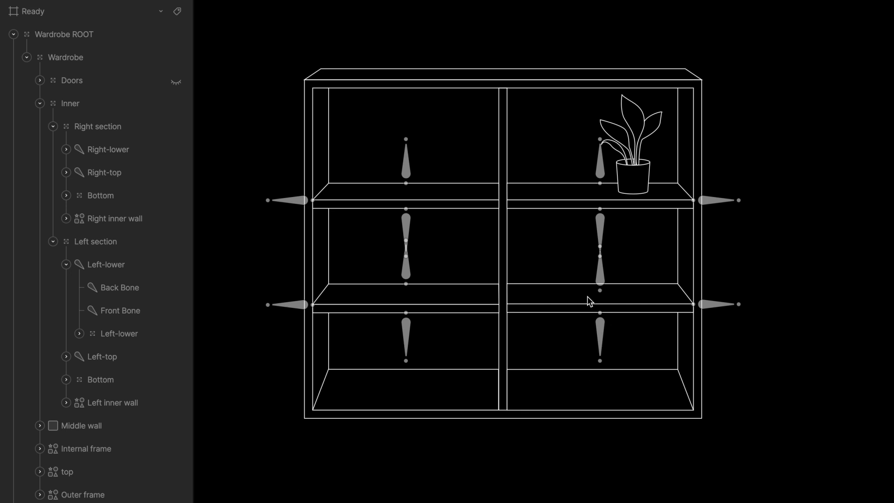
click(601, 274)
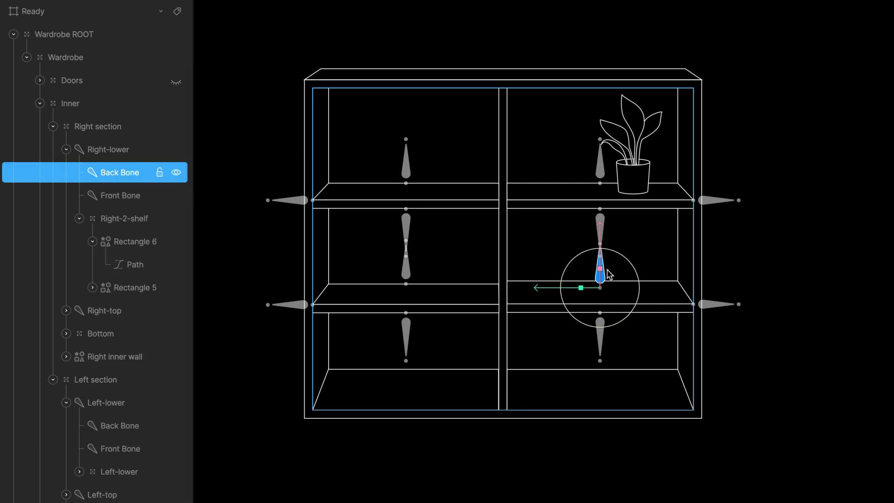
click(406, 274)
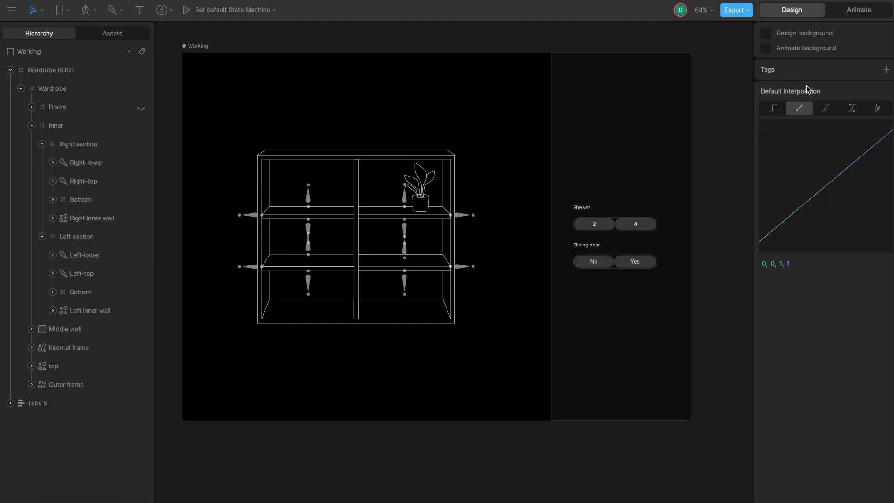
Switch to Animate mode and create a timeline named Shelves-4.
click(860, 11)
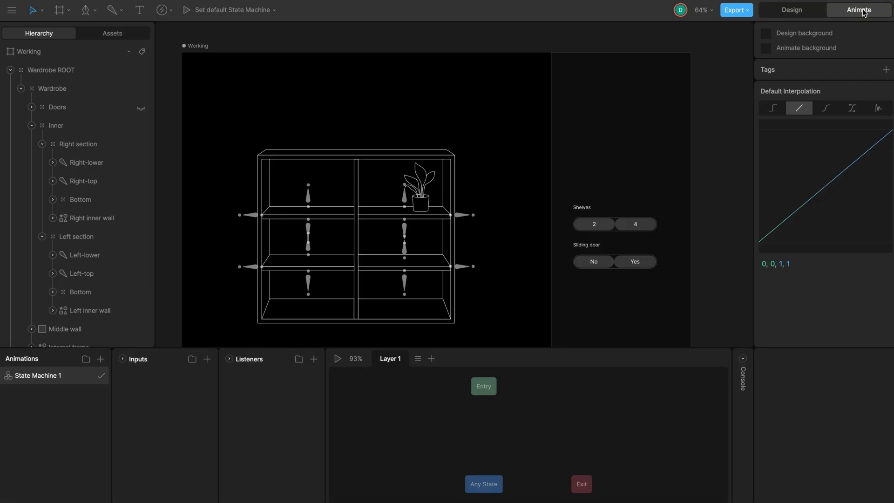
click(100, 358)
click(114, 385)
click(38, 376)
double_click(39, 377)
text(Shelves-4)
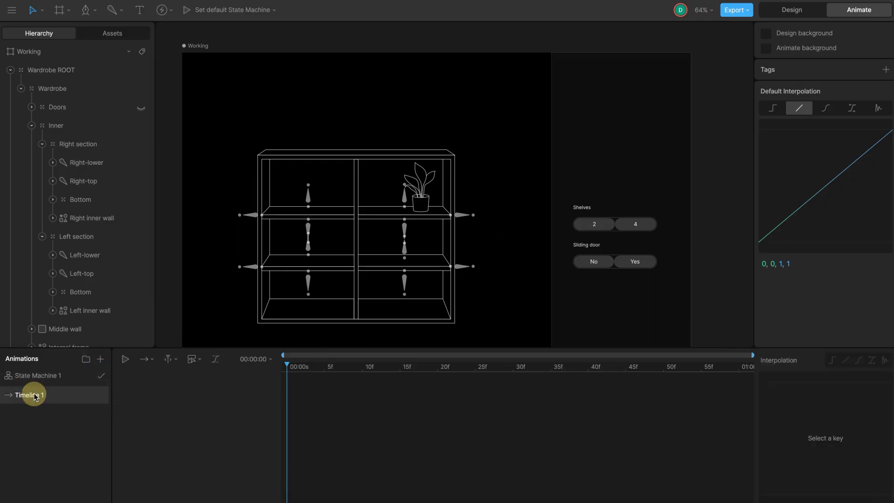
key(Return)
Set Shelves-4 playback to Work Area ending at 10 frames.
click(146, 359)
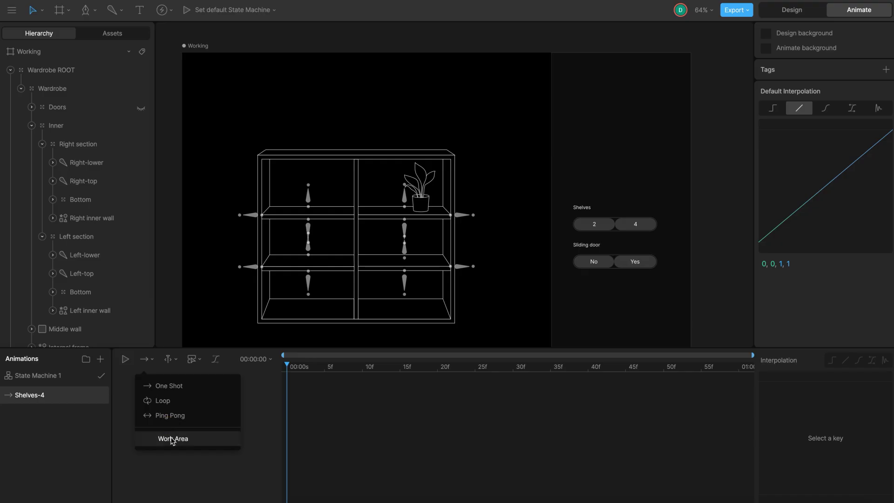
click(173, 438)
drag(749, 369, 362, 392)
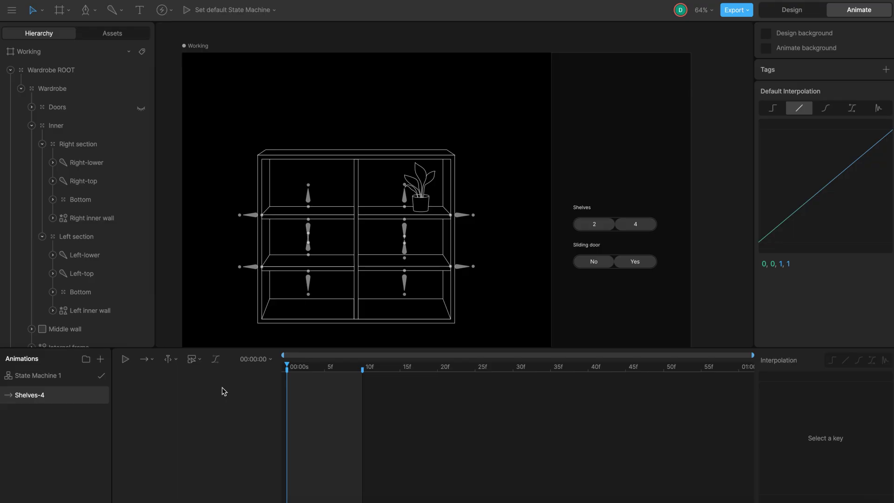
Key Position Y for the top shelves and back bones, and Blend for the lower shelves.
click(169, 281)
click(248, 217)
shift+click(463, 215)
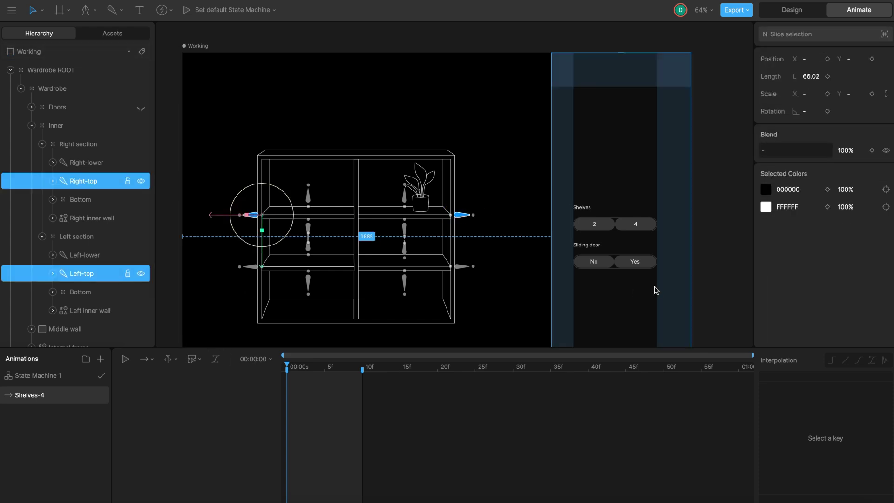
click(872, 59)
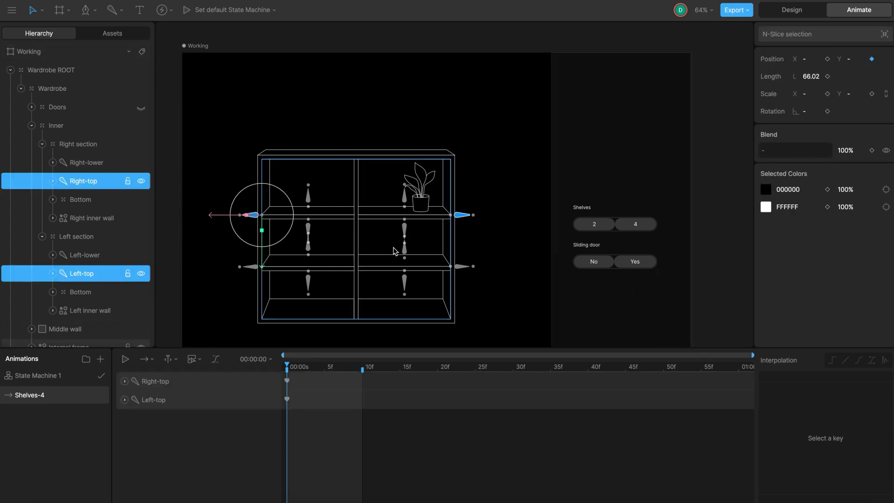
click(403, 194)
shift+click(307, 198)
click(872, 60)
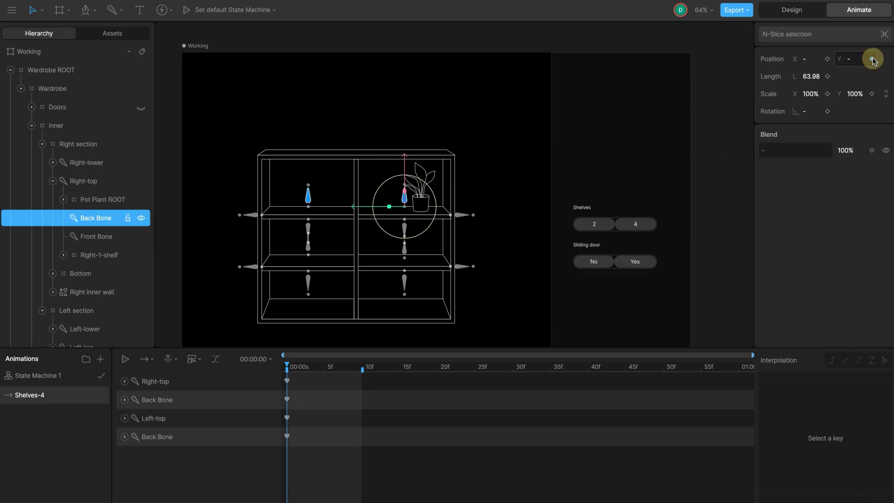
click(463, 268)
shift+click(250, 267)
click(871, 151)
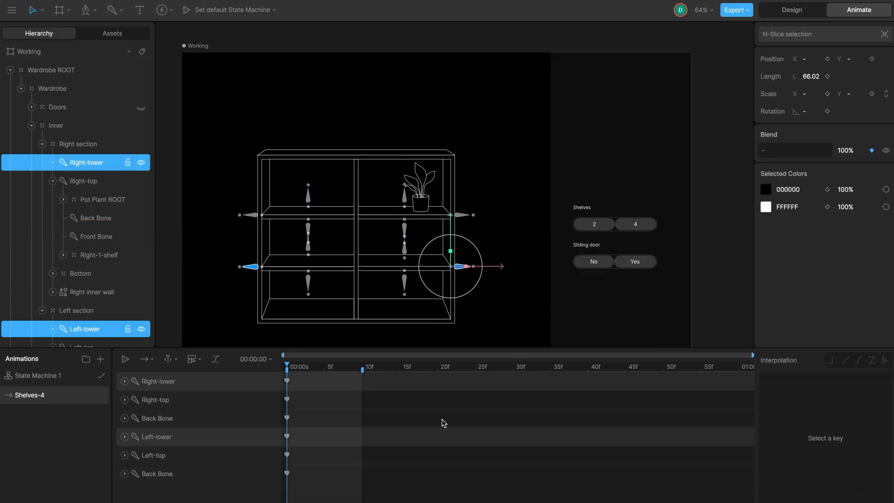
click(171, 285)
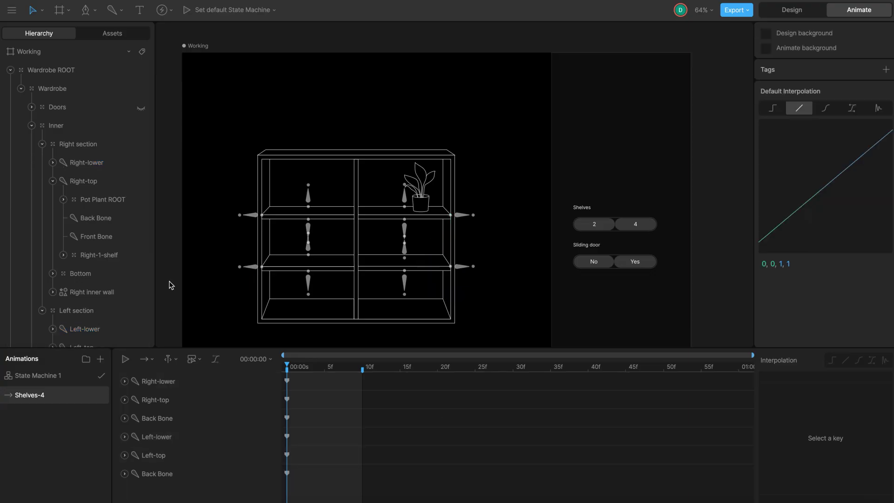
Duplicate Shelves-4 and rename the copy Shelves-2.
right_click(51, 396)
click(79, 431)
double_click(41, 395)
text(2)
key(Return)
In Shelves-2, set both lower shelves' Blend to 0%.
click(252, 266)
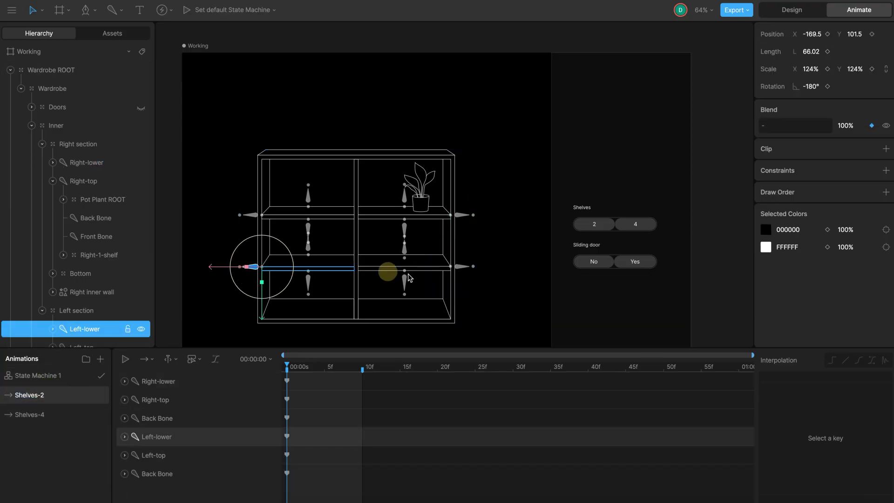
shift+click(461, 269)
click(850, 150)
key(Return)
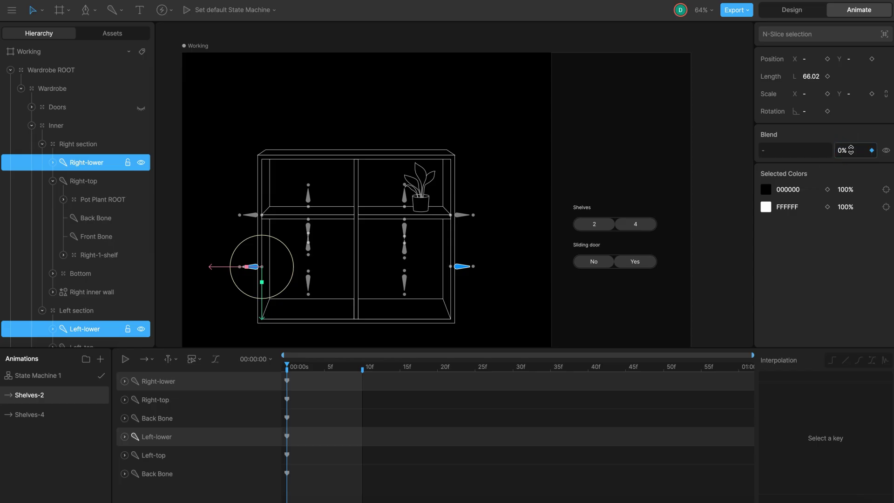
Move both top shelves down toward the middle and unhide the Doors group.
click(461, 214)
shift+click(251, 215)
drag(455, 182, 456, 210)
click(403, 220)
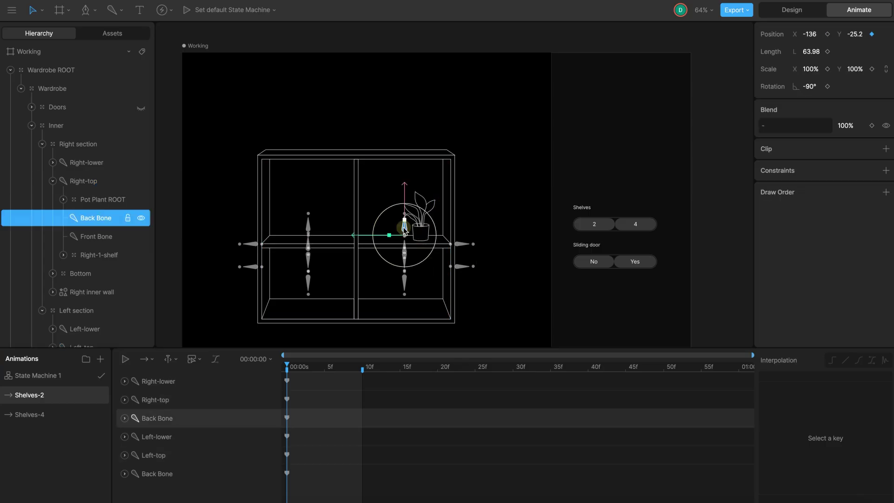
scroll(401, 216, up, 2)
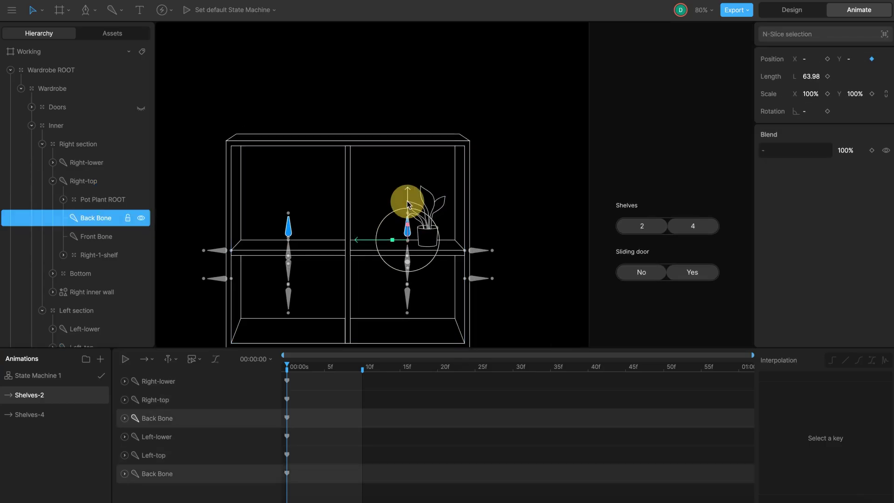
click(528, 201)
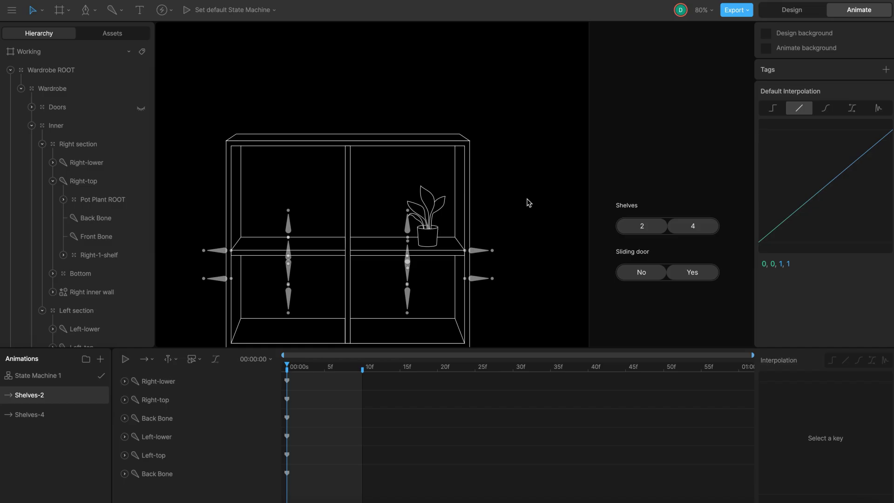
click(141, 108)
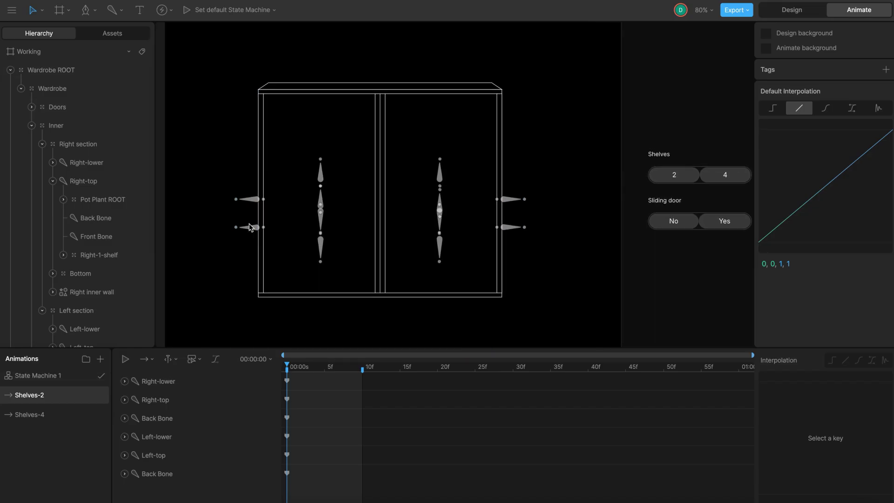
Create a timeline named Doors-No with a work area ending at 10 frames.
click(100, 358)
click(114, 383)
click(40, 409)
double_click(33, 396)
text(Doors-No)
click(147, 358)
click(172, 438)
click(147, 355)
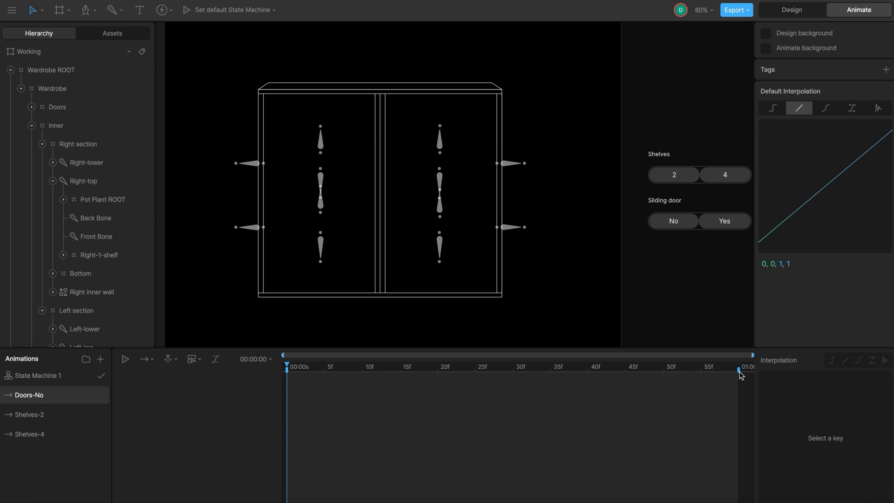
mouse_move(739, 370)
mouse_down()
mouse_move(335, 376)
mouse_move(362, 373)
mouse_up()
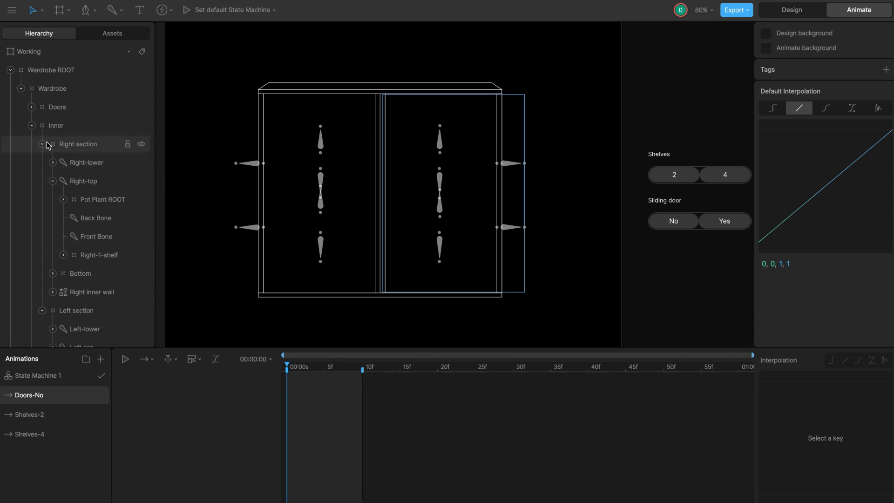
Key the Doors group's Blend at 0%.
click(79, 106)
click(872, 175)
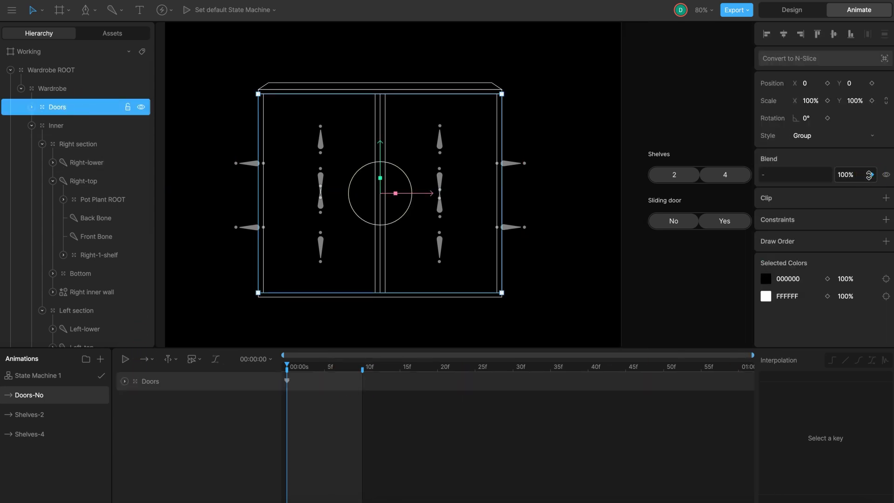
double_click(845, 175)
text(0)
key(Return)
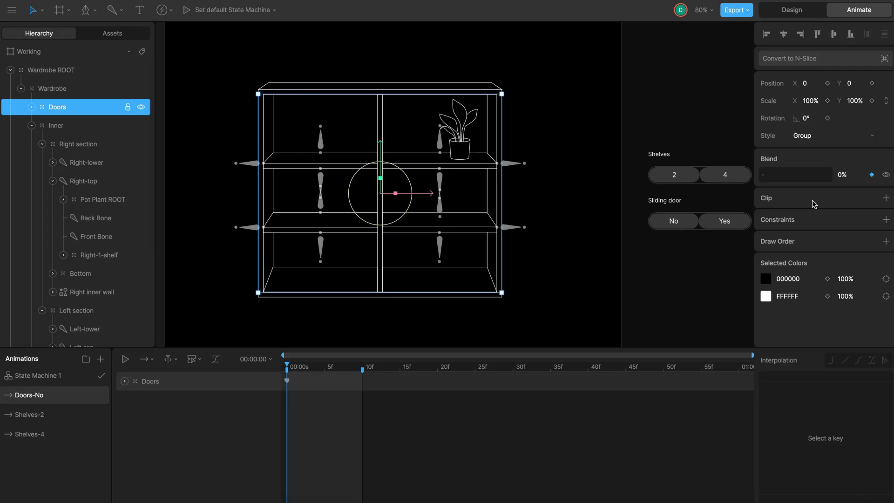
Duplicate Doors-No as Doors-Yes and set the Doors Blend to 100%.
right_click(32, 395)
click(51, 433)
double_click(32, 395)
drag(35, 394, 66, 394)
text(Yes)
click(287, 381)
double_click(841, 175)
text(100)
key(Return)
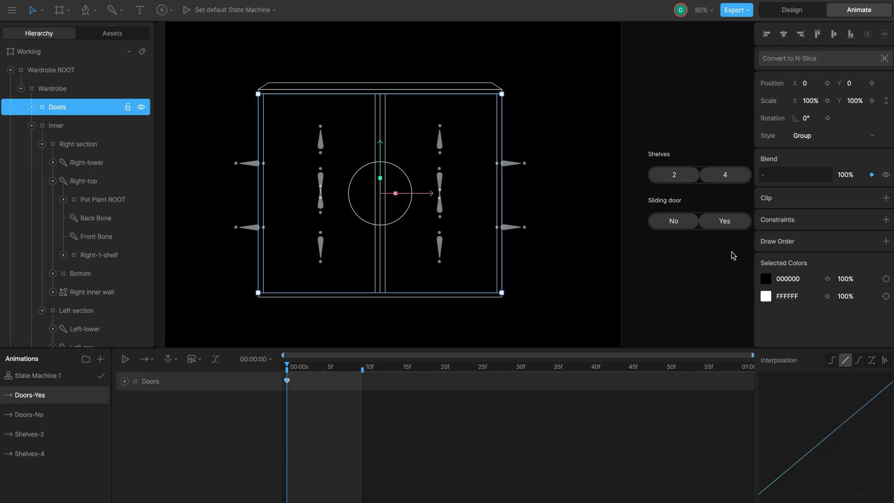
Create a timeline animation named Tab-2 Active with a work area ending at 10 frames.
click(100, 359)
click(120, 387)
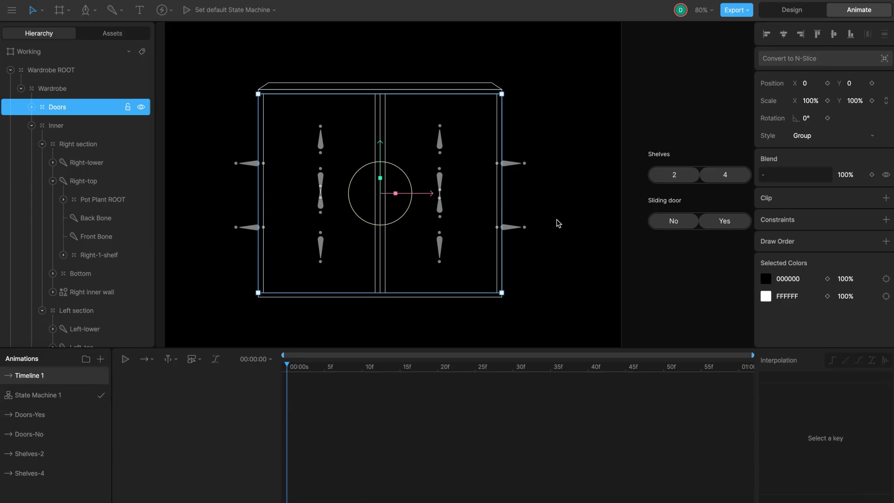
click(557, 223)
scroll(558, 223, down, 2)
scroll(558, 223, right, 2)
drag(52, 374, 43, 397)
double_click(42, 396)
text(Tab-2 Active)
click(181, 377)
click(147, 359)
click(181, 438)
drag(742, 367, 369, 385)
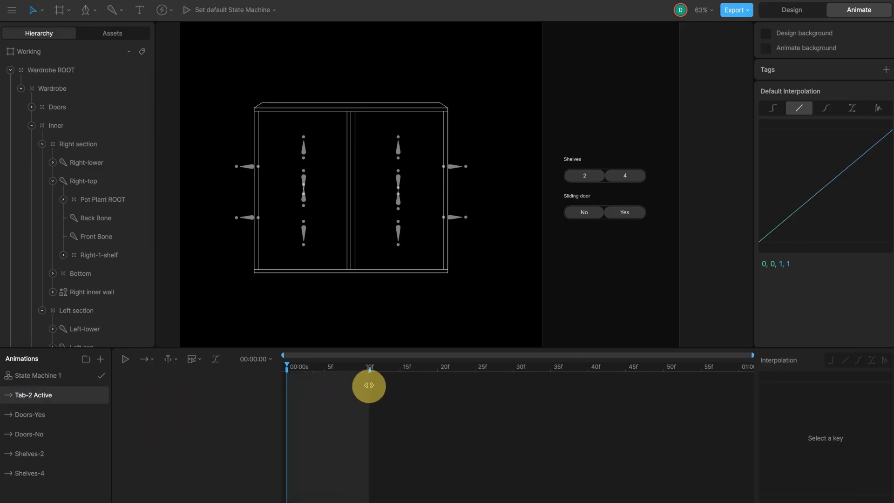
Key the Shelves 2 and 4 tab button fills, fading the 4 button to 0% opacity.
click(598, 175)
scroll(847, 318, down, 3)
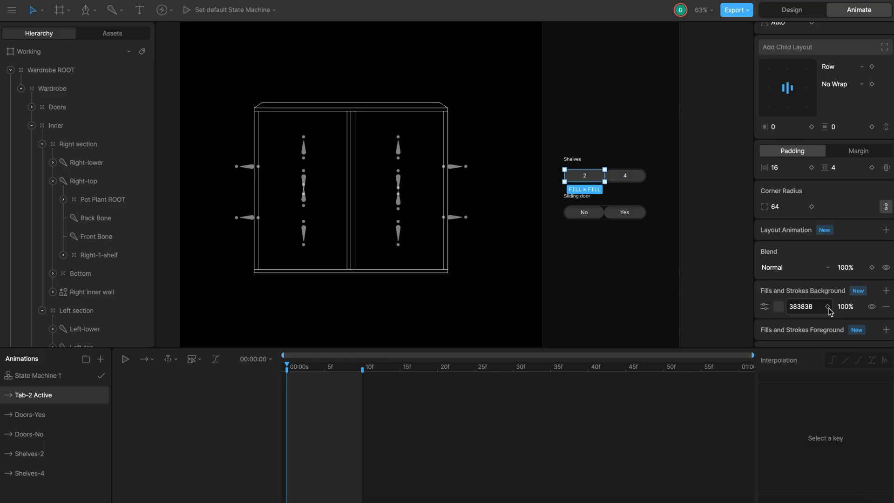
click(827, 306)
click(625, 176)
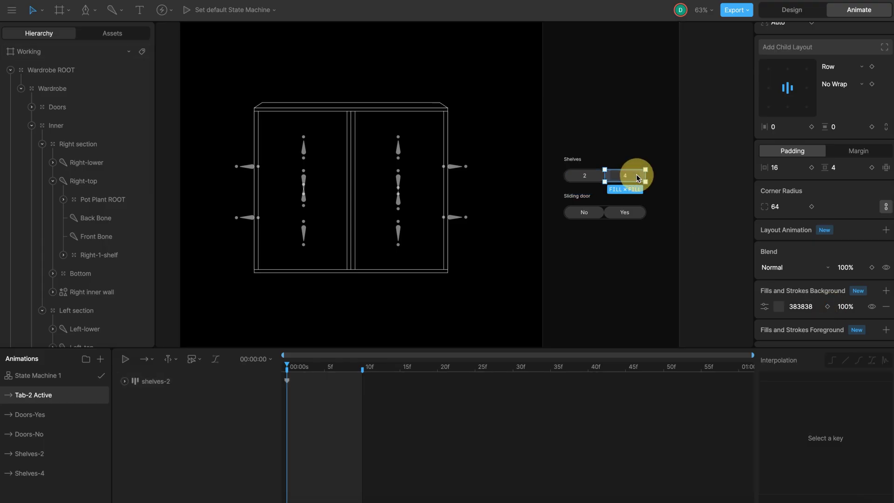
click(827, 306)
drag(844, 303, 584, 319)
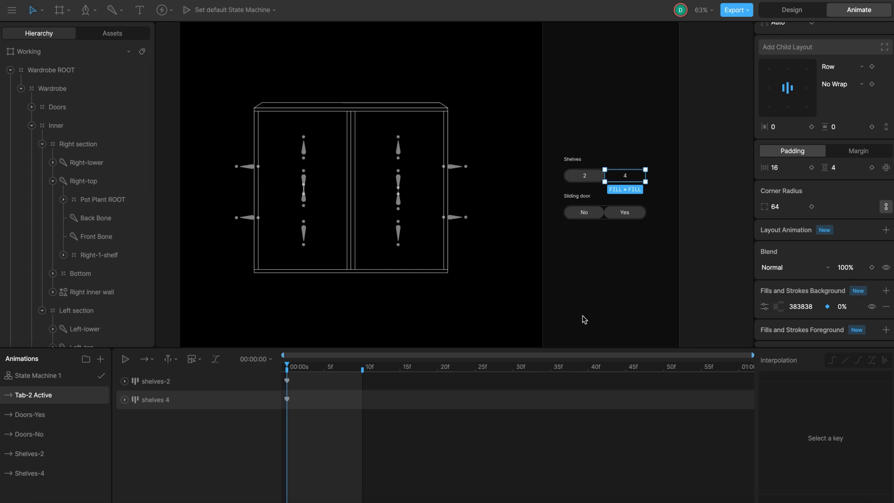
Duplicate Tab-2 Active and rename the copy Tab-4 Active.
right_click(42, 400)
click(70, 435)
double_click(42, 396)
double_click(30, 395)
text(4)
key(Return)
In Tab-4 Active, set the 4 button fill to 100% opacity and re-key the 2 button's opacity.
click(842, 306)
text(100)
key(Return)
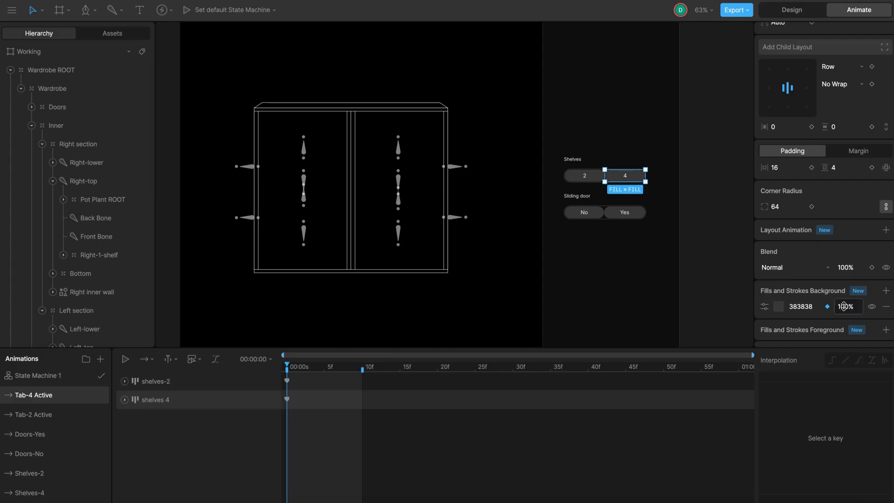
click(287, 380)
click(842, 306)
key(Return)
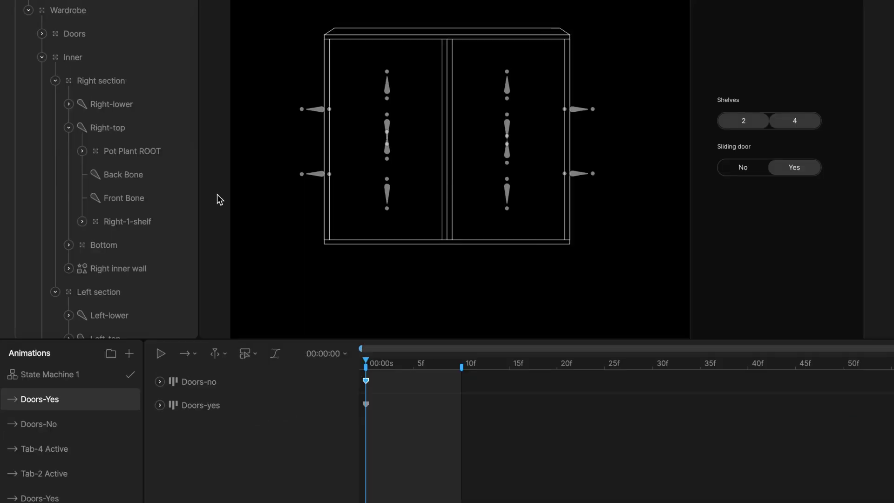
Review the Doors-No and Doors-Yes animations.
click(76, 423)
click(70, 423)
click(66, 401)
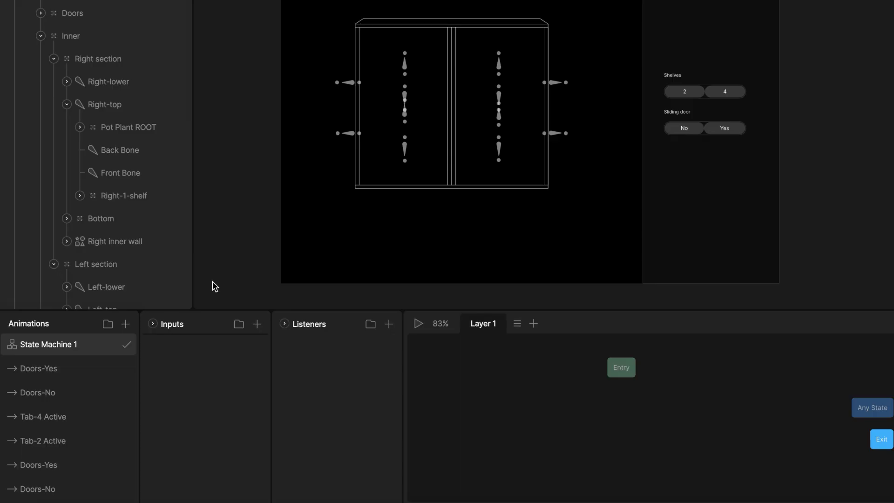
Hide the Doors layer and add two number inputs named Shelves and Doors.
click(176, 15)
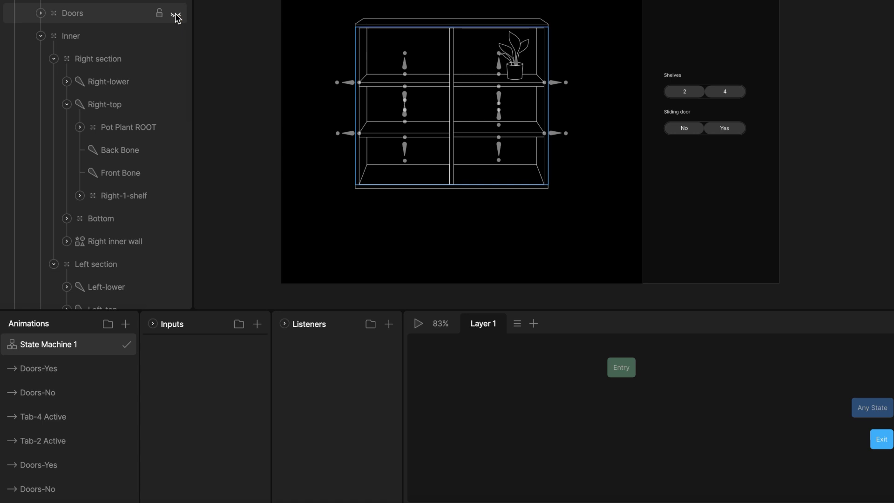
click(257, 324)
click(274, 359)
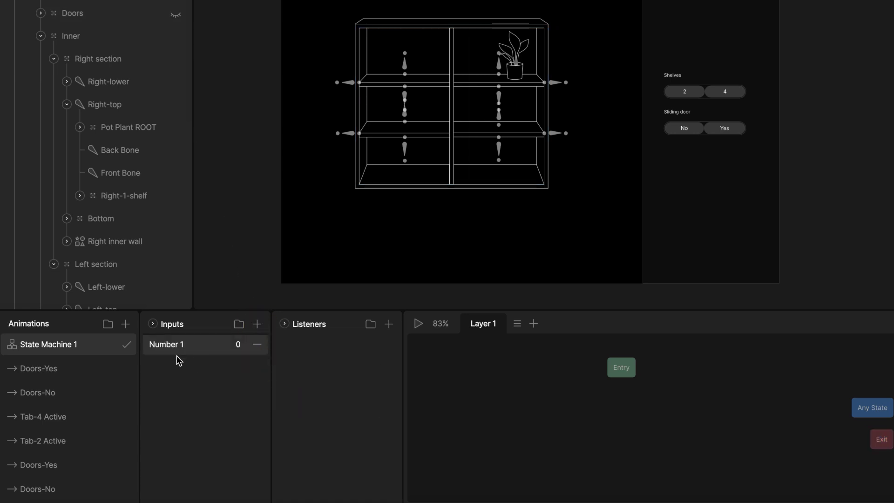
text(Shelves)
click(257, 325)
click(270, 358)
double_click(179, 348)
text(Doors)
Place Shelves-2 and Shelves-4 states and link Entry to Shelves-2, then on to Shelves-4.
scroll(70, 418, down, 2)
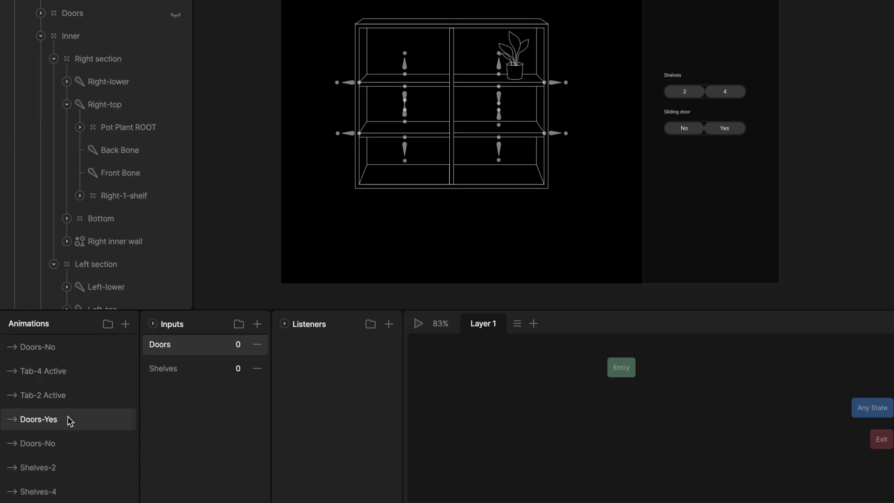
drag(37, 474, 568, 451)
drag(37, 491, 726, 455)
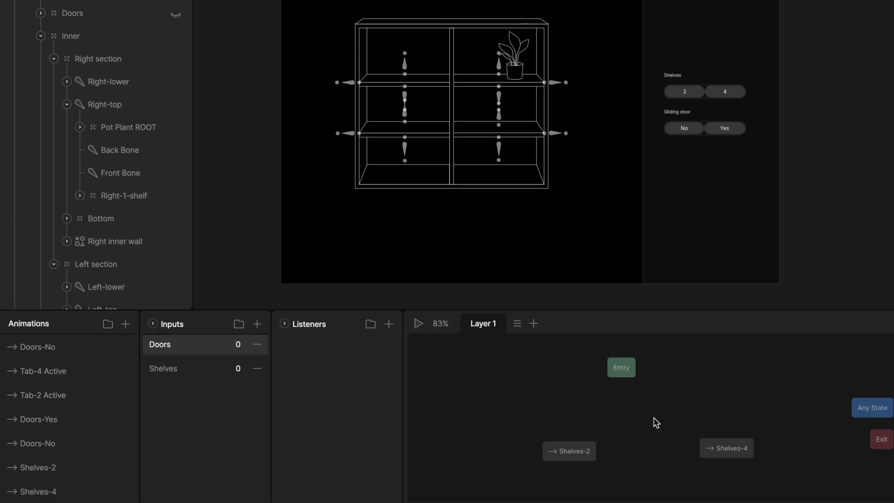
drag(612, 388, 582, 455)
Give the Shelves-2 to Shelves-4 transition the condition Shelves == 1.
click(654, 450)
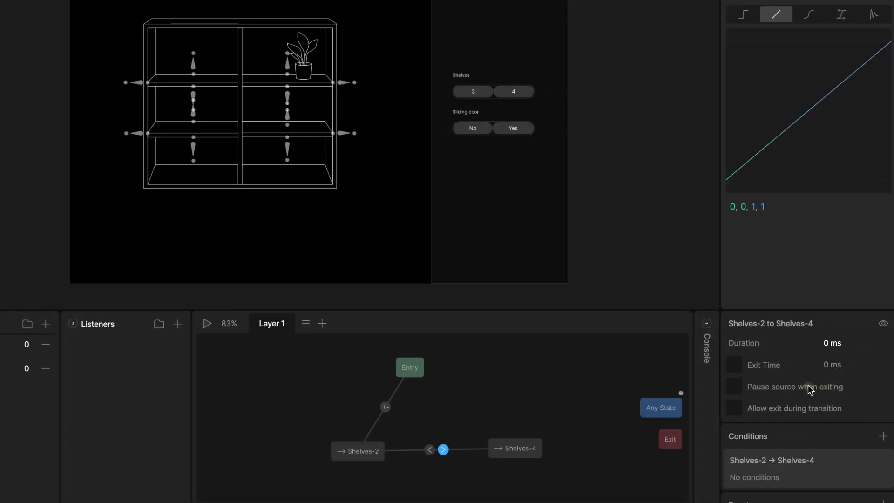
click(883, 436)
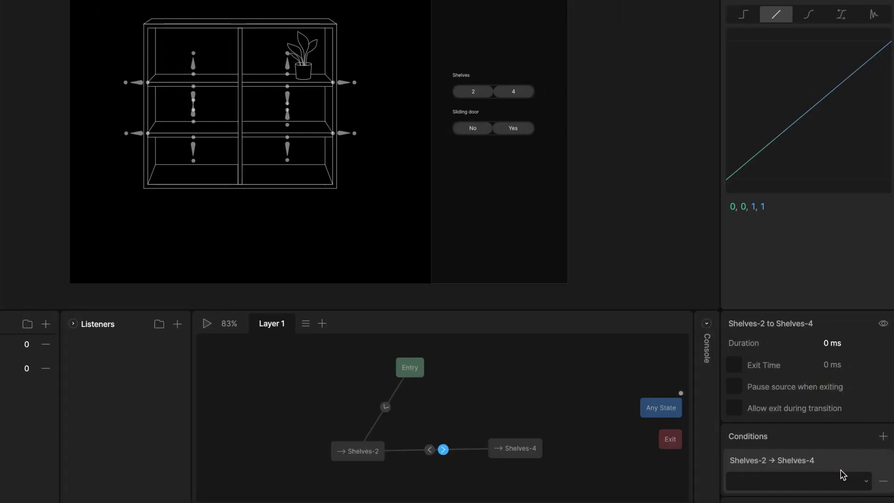
scroll(840, 469, down, 2)
click(824, 422)
click(766, 334)
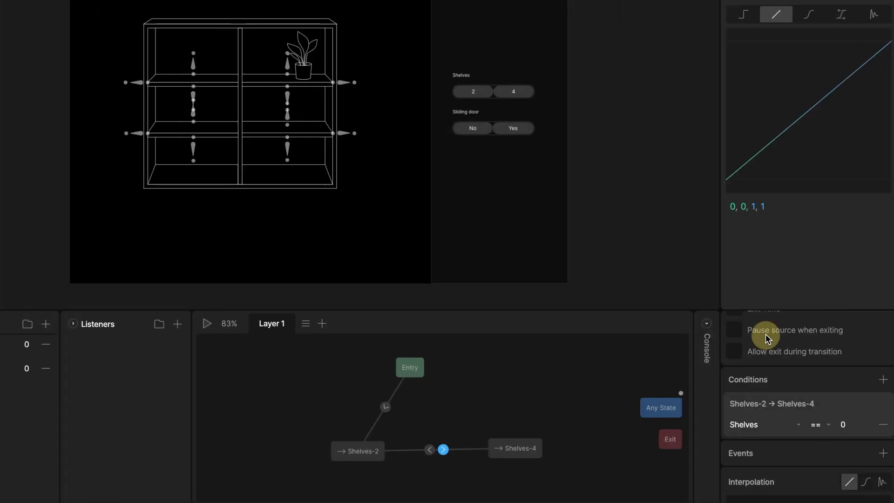
click(843, 424)
text(1)
key(Return)
Give the Shelves-4 to Shelves-2 transition a Shelves == 0 condition.
click(429, 449)
click(883, 380)
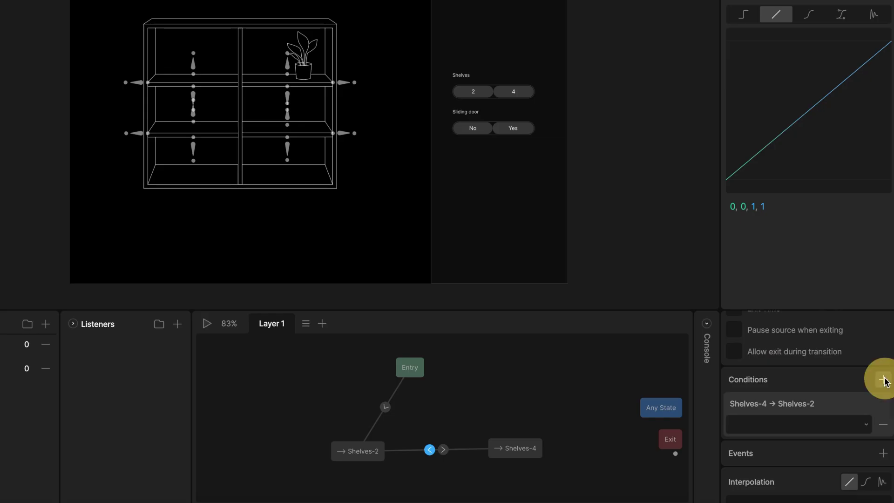
click(832, 420)
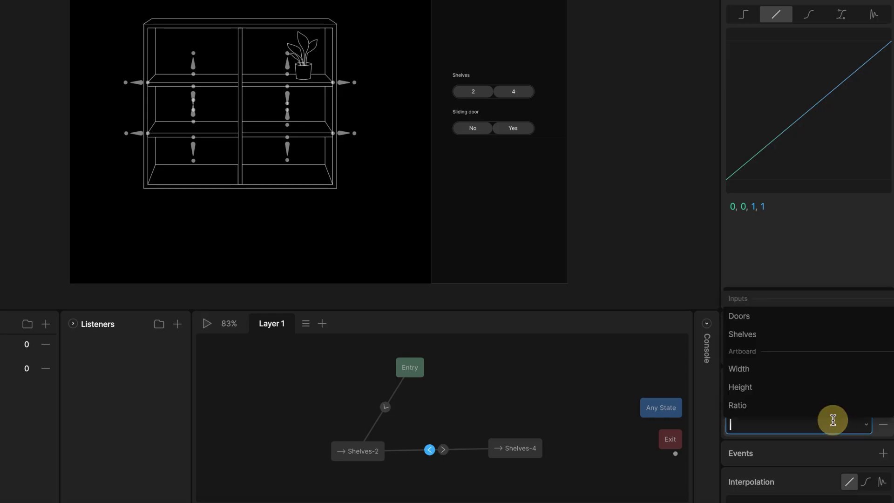
click(769, 334)
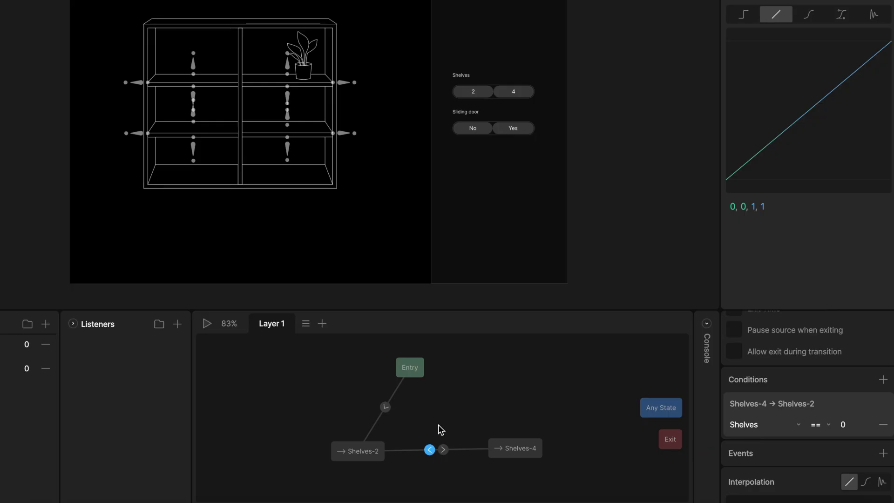
Set both shelf transitions to 200 ms with cubic easing.
drag(461, 428, 434, 455)
click(833, 343)
text(200)
key(Return)
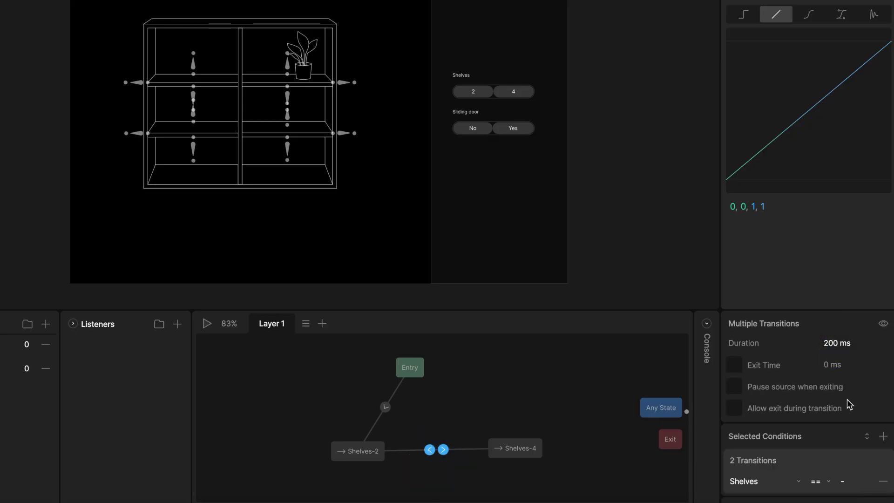
scroll(844, 385, down, 3)
click(868, 449)
scroll(869, 449, down, 4)
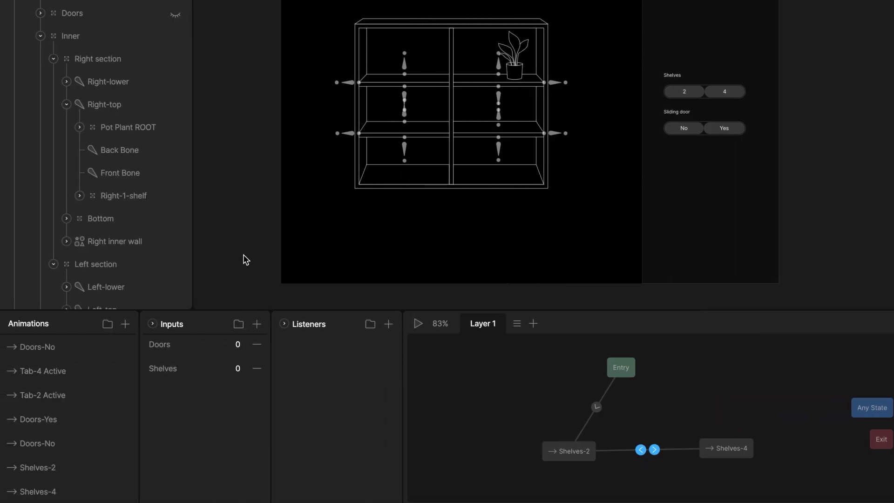
Rename Layer 1 to Shelves and add a new layer named Shelf tabs.
double_click(482, 323)
text(Shelves)
click(536, 323)
double_click(536, 323)
text(Shelf tabs)
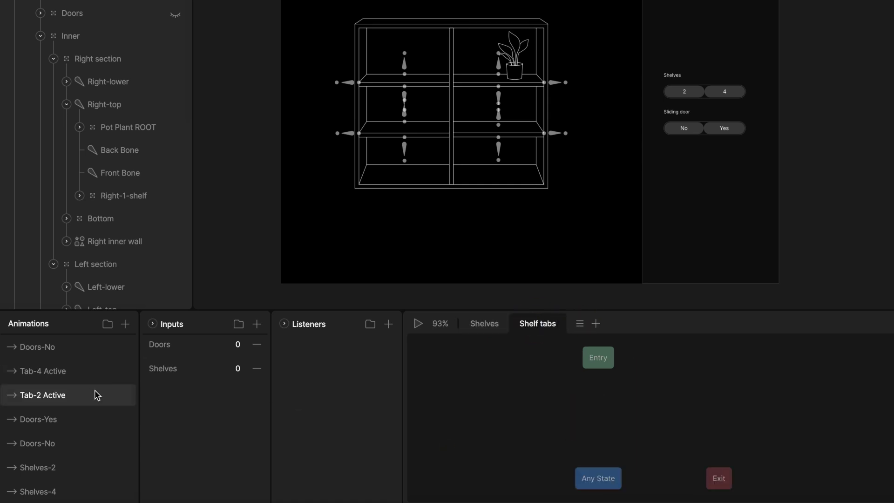
Add Tab-2 Active and Tab-4 Active states, linking Entry to Tab-2 and Tab-2 both ways with Tab-4.
drag(79, 394, 572, 440)
drag(56, 371, 705, 431)
drag(599, 478, 882, 430)
drag(712, 487, 883, 463)
mouse_move(598, 368)
mouse_down()
mouse_move(602, 382)
mouse_move(576, 431)
mouse_move(666, 435)
mouse_move(611, 437)
mouse_up()
drag(700, 430, 712, 437)
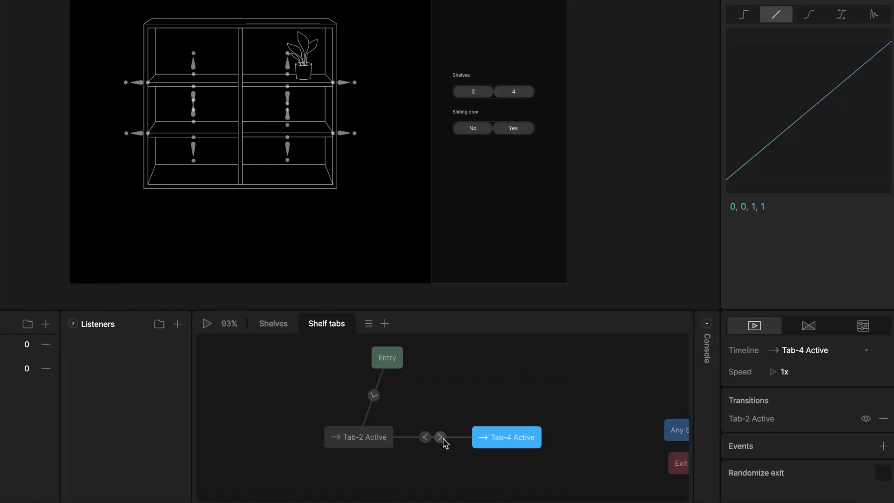
Give the Tab-2 to Tab-4 transition the condition Shelves == 1.
click(442, 437)
click(880, 434)
click(809, 477)
click(743, 390)
click(842, 481)
text(1)
Give the Tab-4 to Tab-2 transition a Shelves == 0 condition.
click(425, 437)
click(881, 435)
click(812, 481)
click(770, 391)
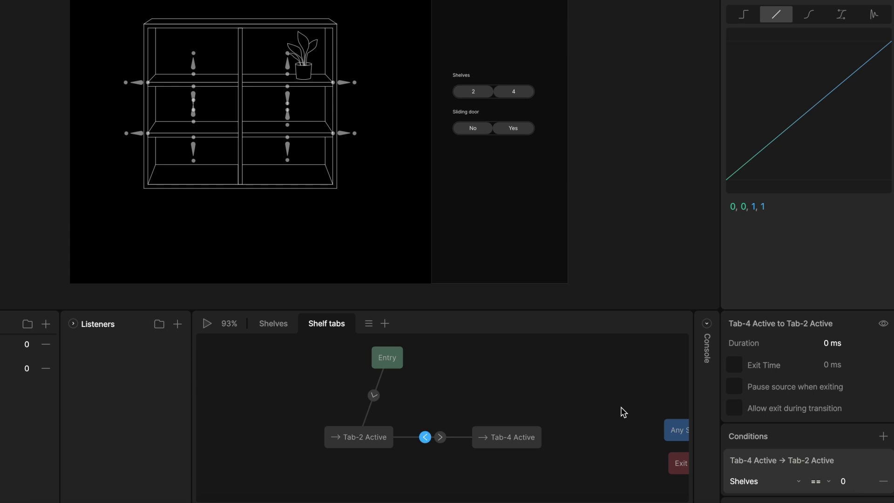
Set both tab transitions to 300 ms with ease-in-out easing.
shift+click(440, 437)
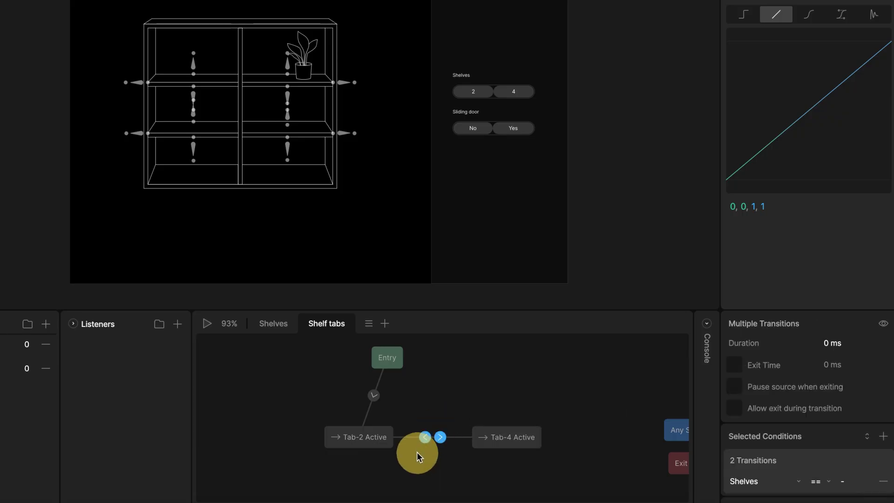
click(825, 345)
text(300)
key(Return)
scroll(828, 371, down, 4)
scroll(858, 376, down, 1)
click(866, 332)
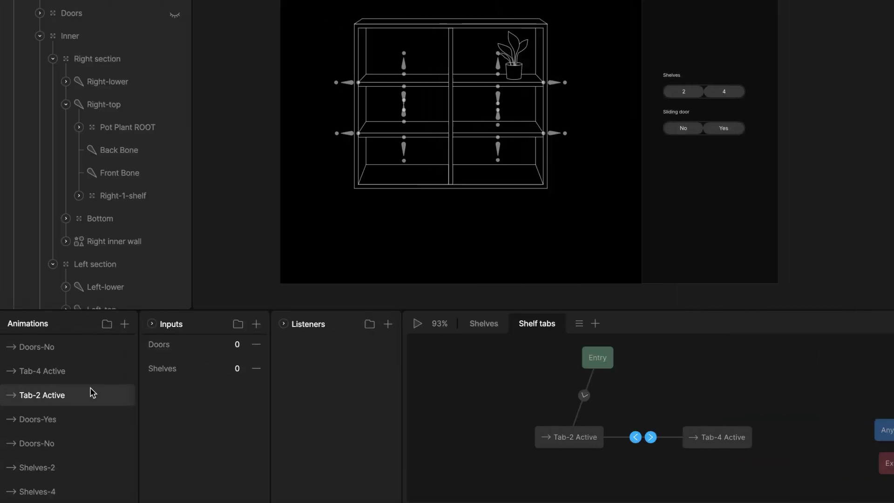
Play the state machine and toggle the Shelves input between 1 and 0.
scroll(90, 391, up, 2)
key(space)
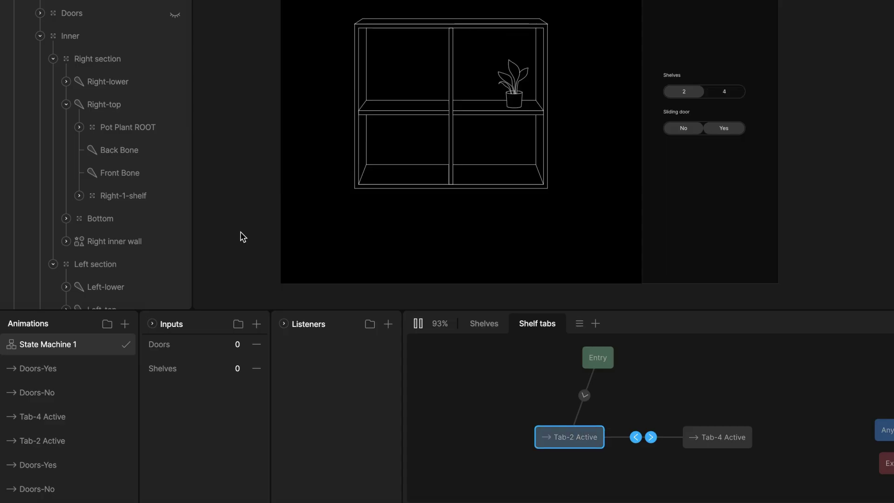
click(236, 368)
text(1)
click(234, 366)
text(0)
click(226, 369)
text(1)
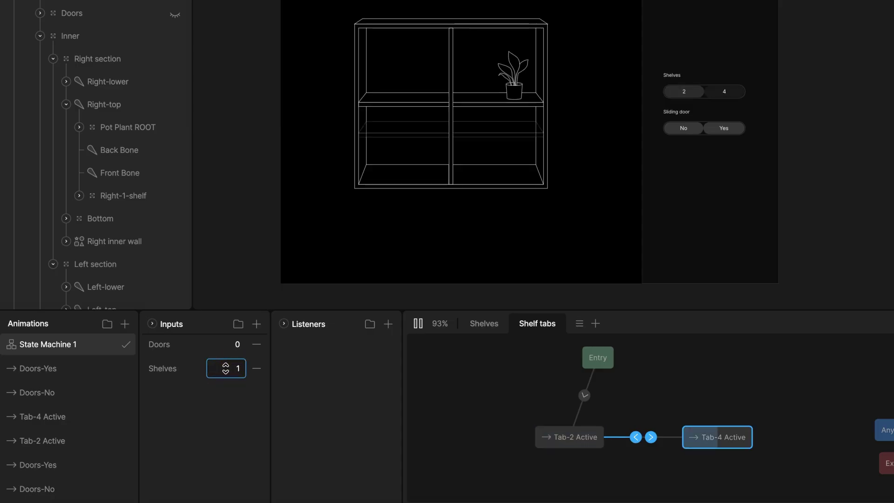
click(226, 369)
text(0)
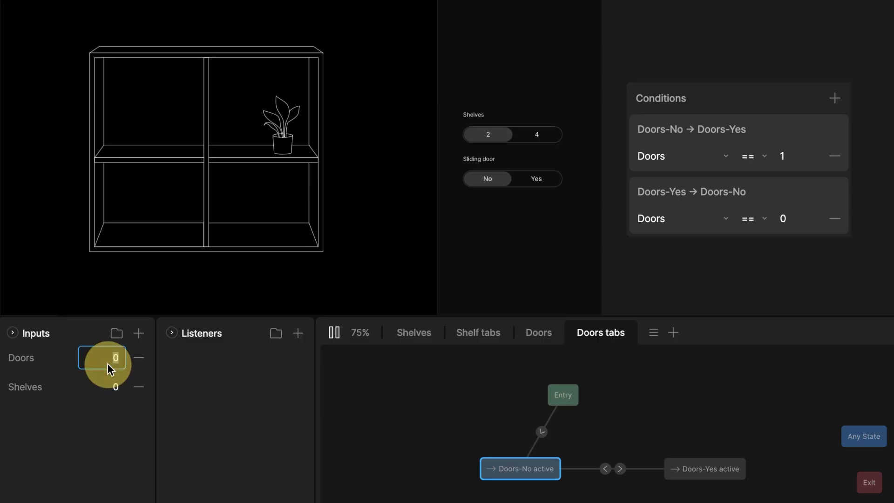
Toggle Doors and Shelves between 1 and 0, leaving both at 0.
click(108, 358)
click(108, 366)
click(110, 399)
text(1)
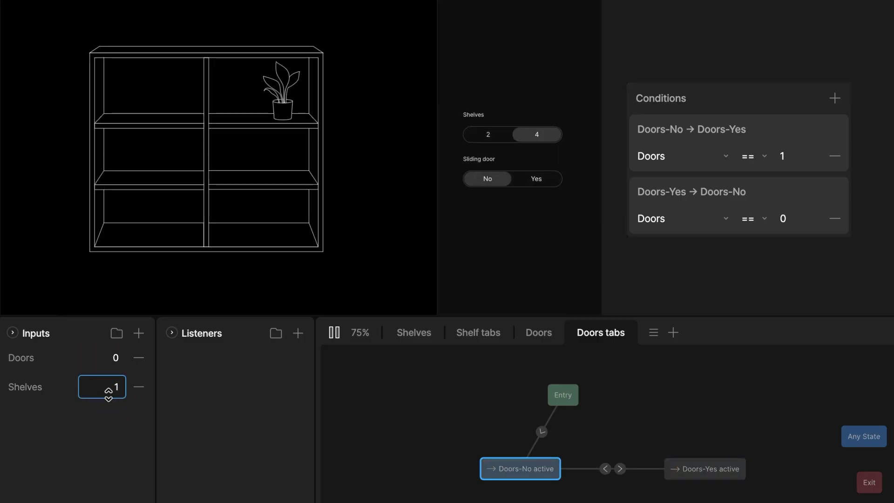
click(110, 356)
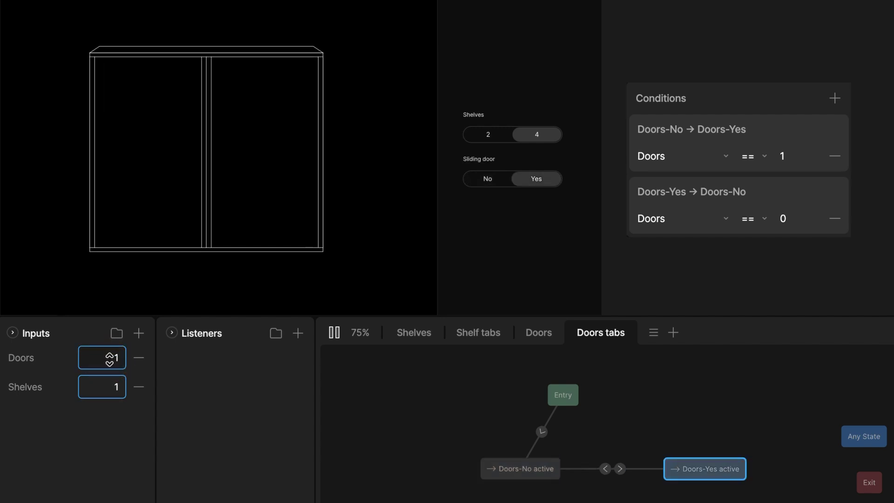
click(110, 363)
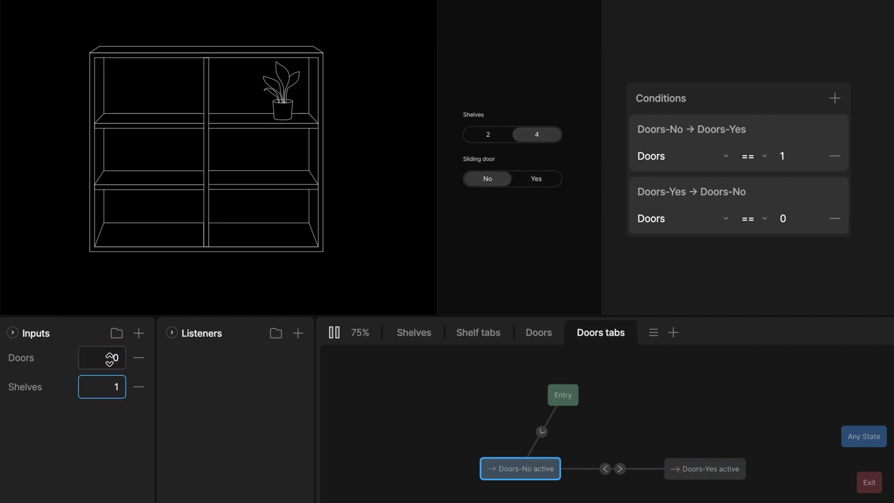
click(102, 392)
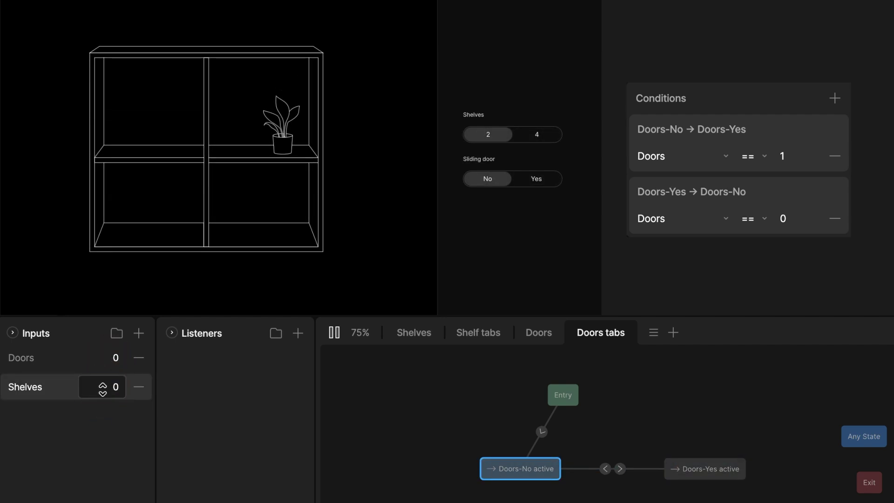
double_click(103, 390)
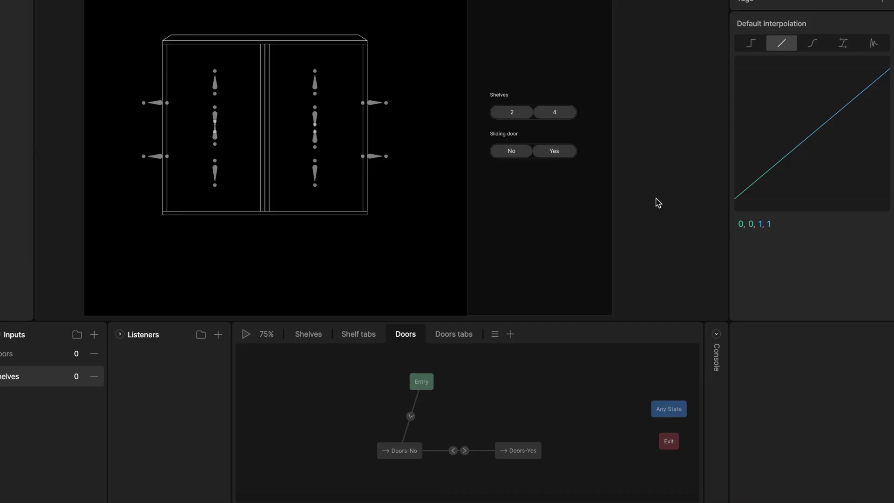
Add a Click listener on the Shelves 2 button that sets the Shelves input.
click(519, 112)
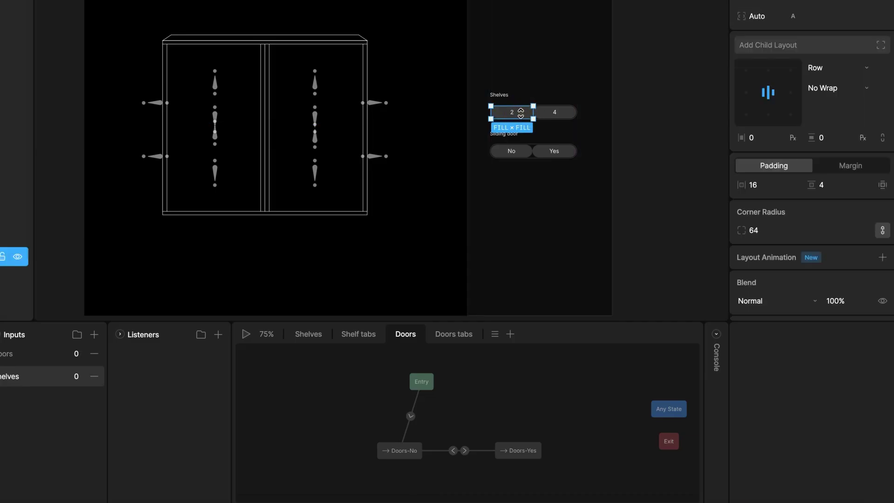
click(218, 334)
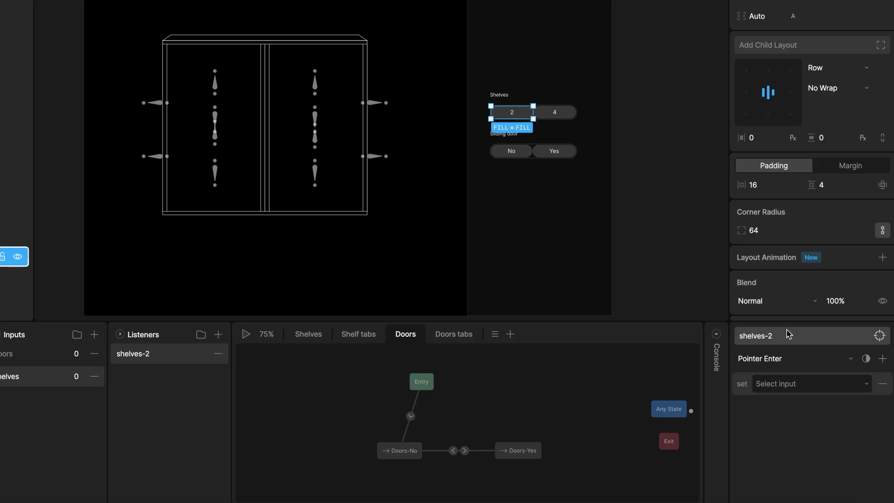
click(774, 359)
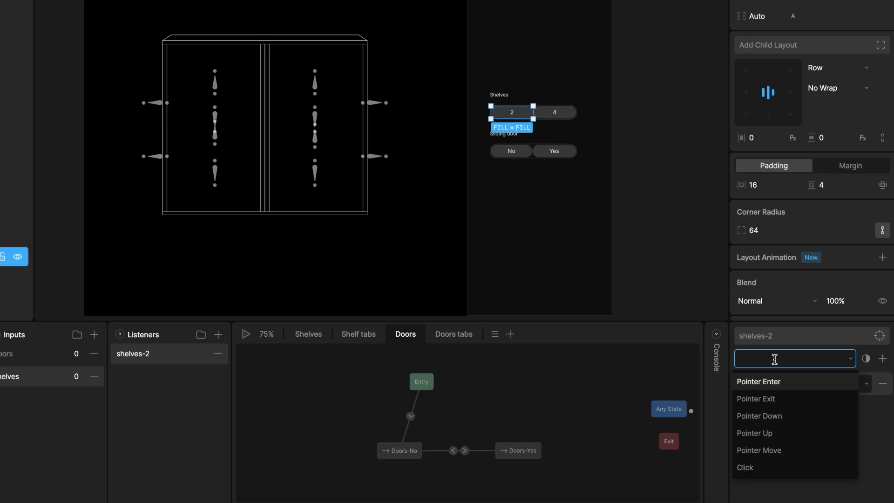
click(773, 467)
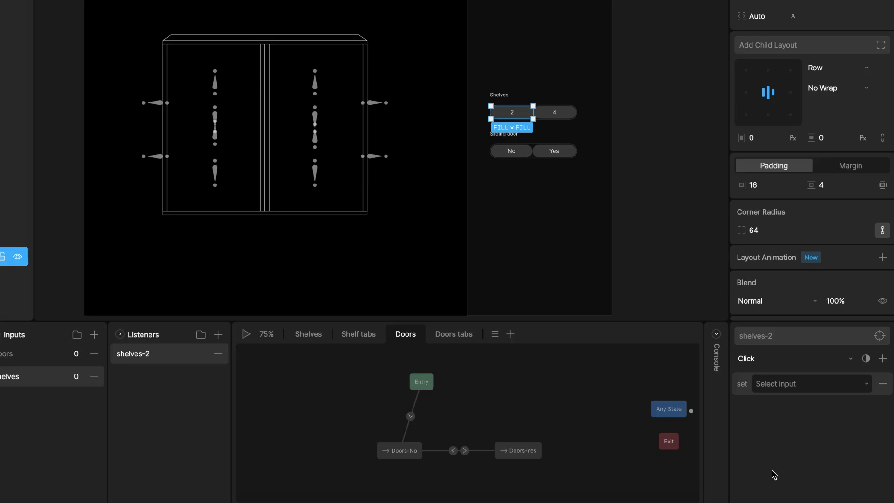
click(824, 382)
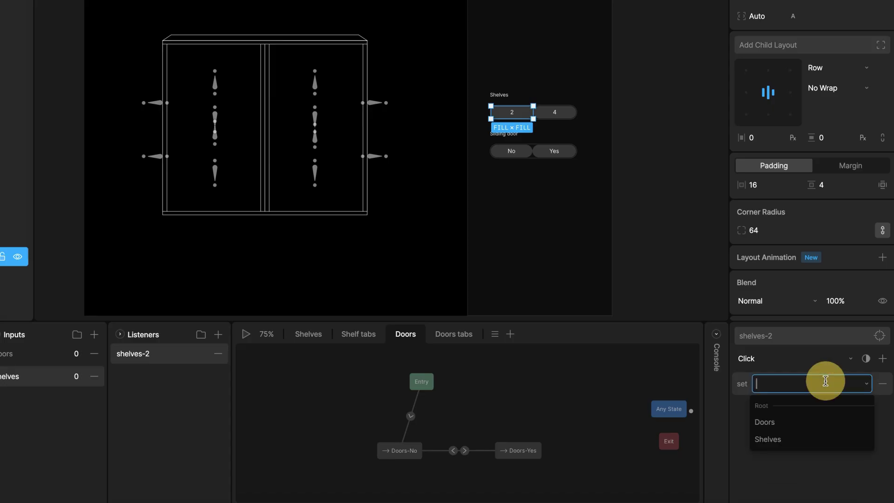
click(789, 439)
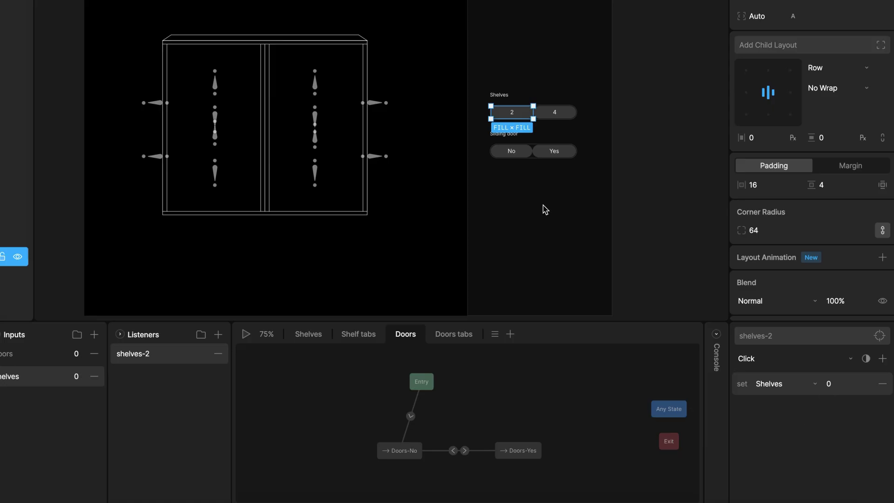
Give the shelves 4 button a click listener that sets Shelves to 1.
click(562, 113)
click(218, 334)
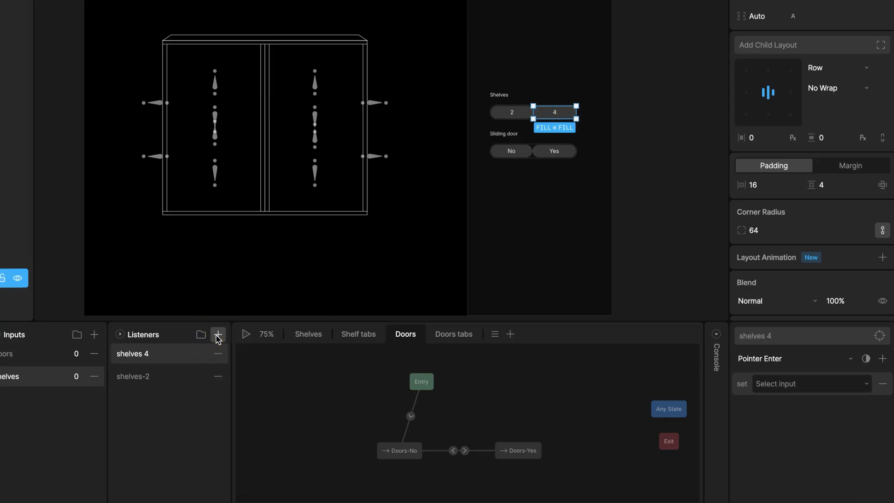
click(773, 358)
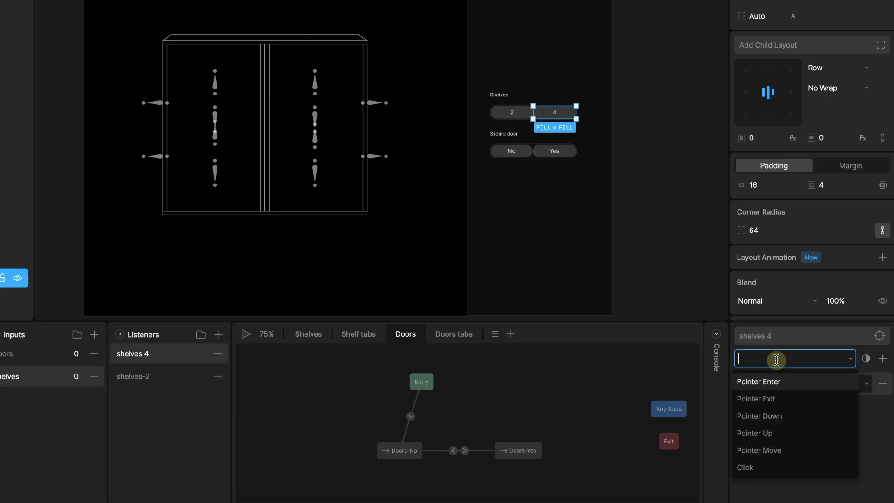
click(760, 467)
click(816, 385)
click(796, 436)
click(831, 384)
text(1)
key(Return)
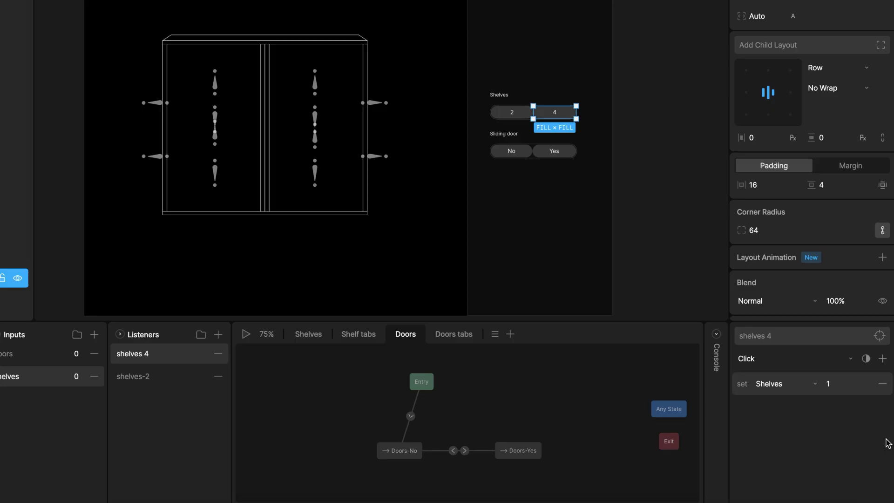
click(671, 239)
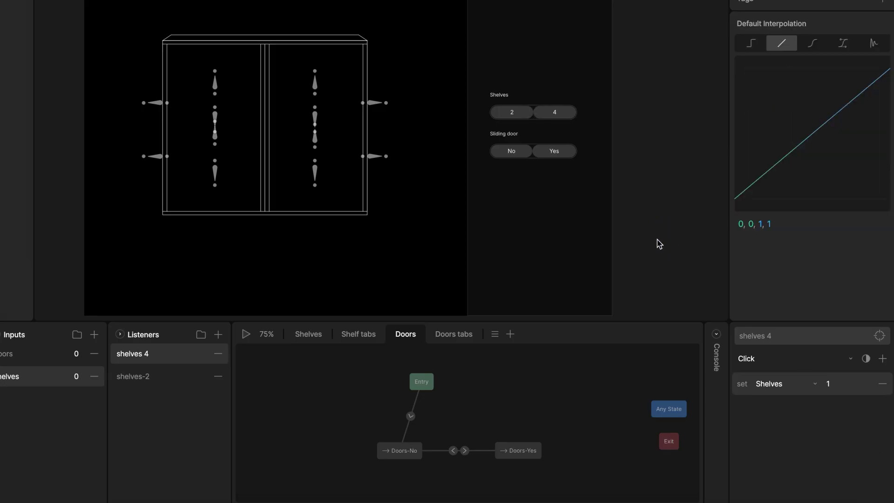
Add a Doors-no click listener on the Sliding door No button setting Doors to 0.
click(524, 152)
click(217, 334)
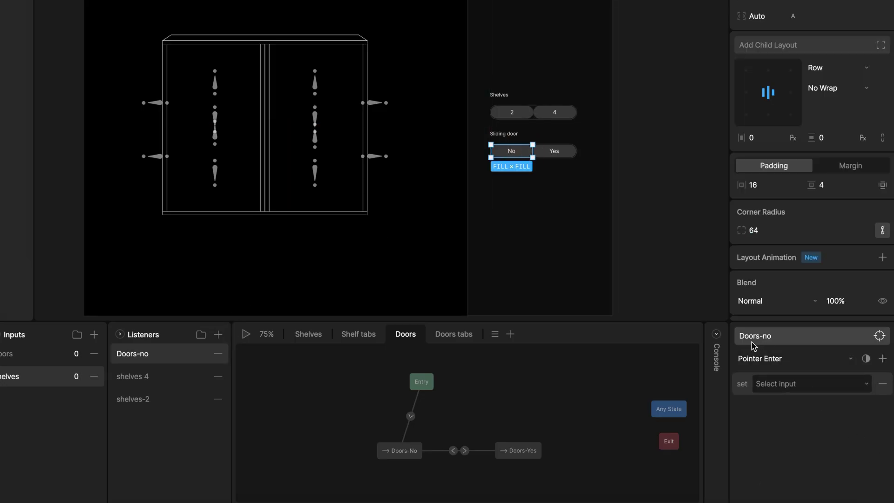
click(791, 358)
click(750, 467)
click(810, 384)
click(788, 419)
click(840, 389)
Add a Doors-yes click listener on the Sliding door Yes button setting Doors to 1.
click(564, 152)
click(218, 334)
click(792, 359)
click(764, 464)
click(758, 384)
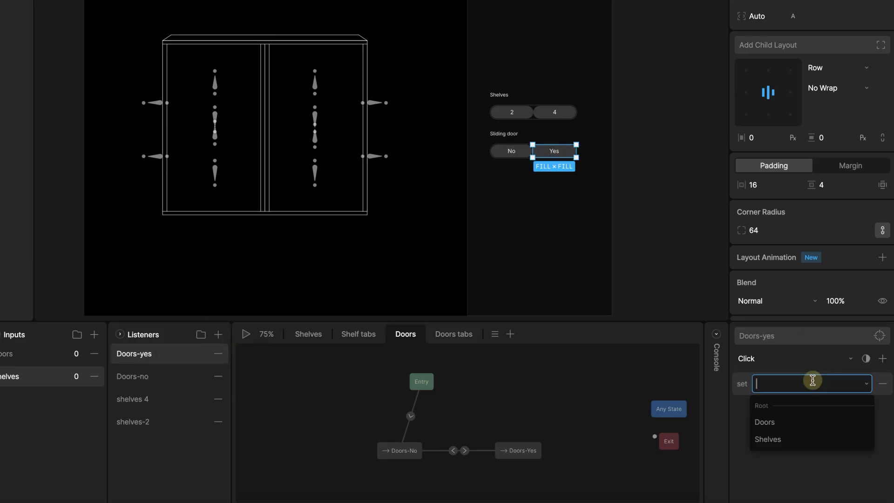
click(787, 421)
click(842, 379)
text(1)
click(643, 286)
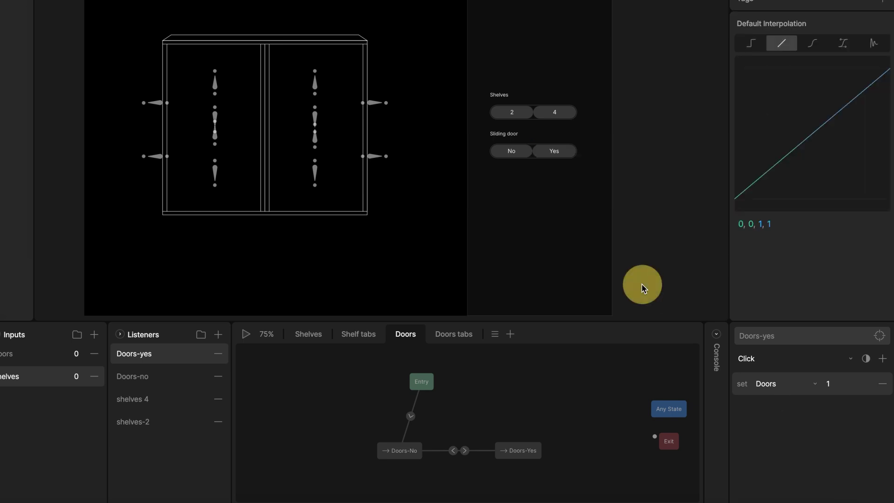
click(653, 205)
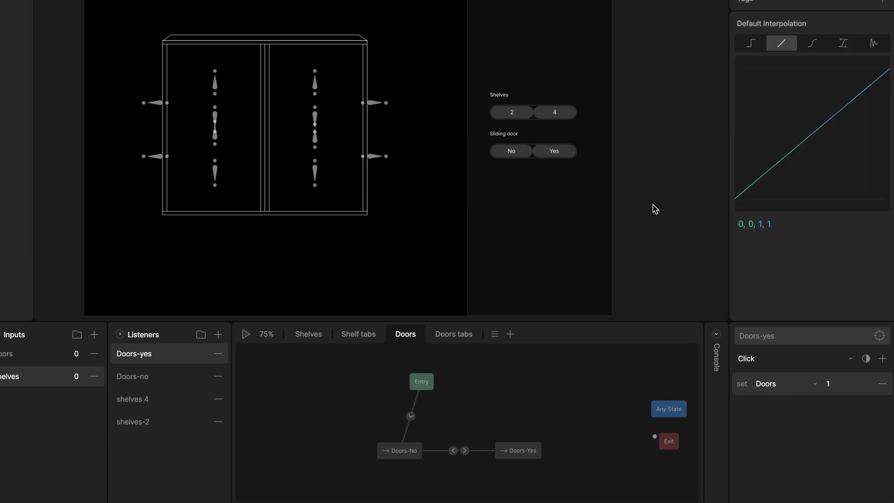
key(space)
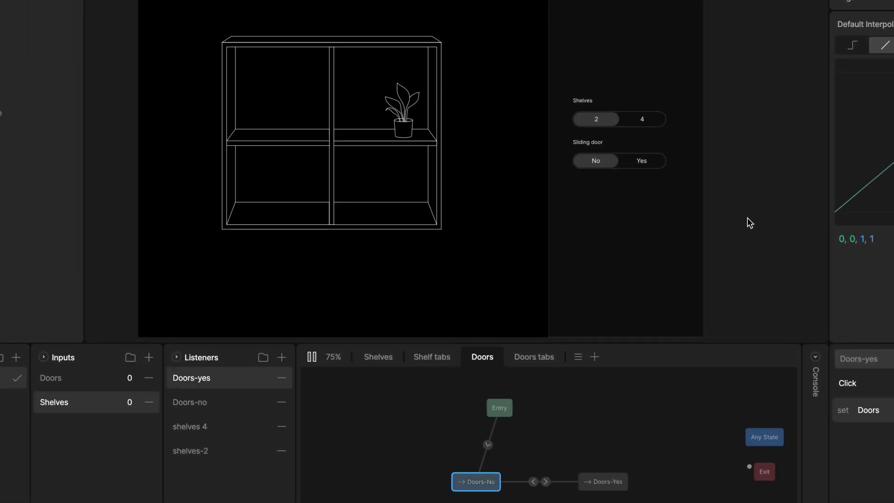
click(645, 120)
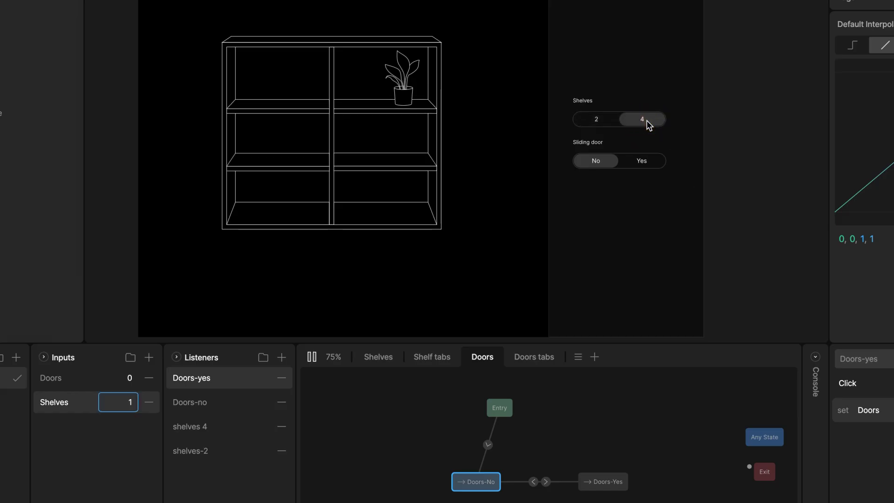
click(598, 120)
click(643, 163)
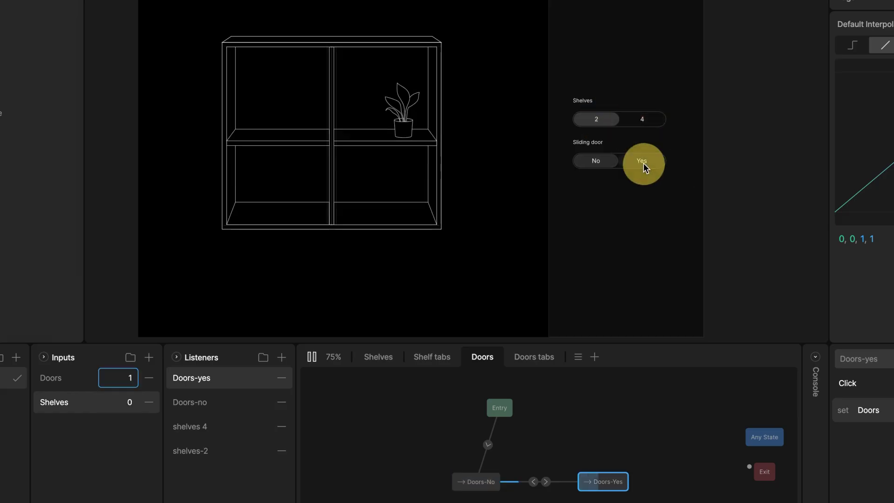
click(604, 161)
click(640, 122)
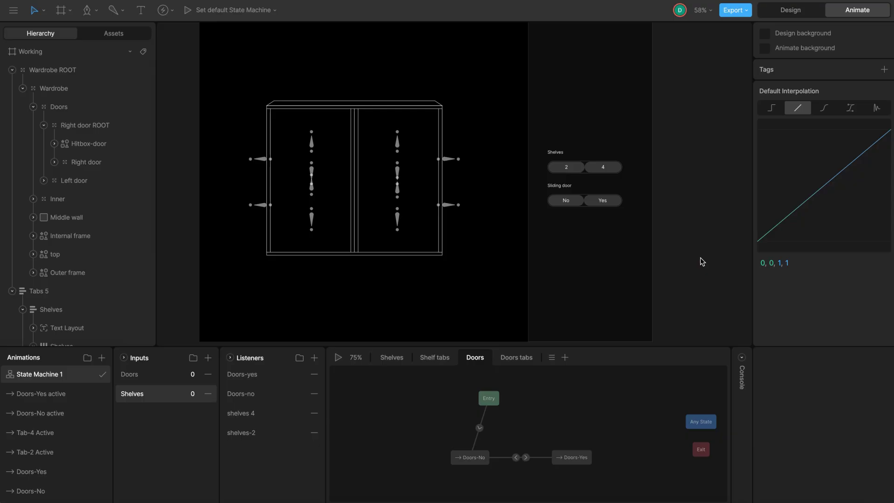
Disable the Doors layer from its layer tab's context menu.
click(469, 359)
right_click(469, 361)
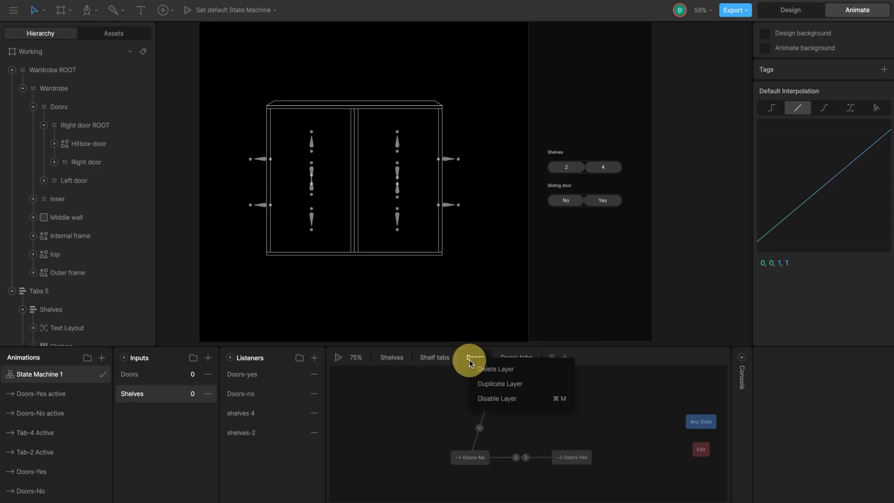
click(485, 399)
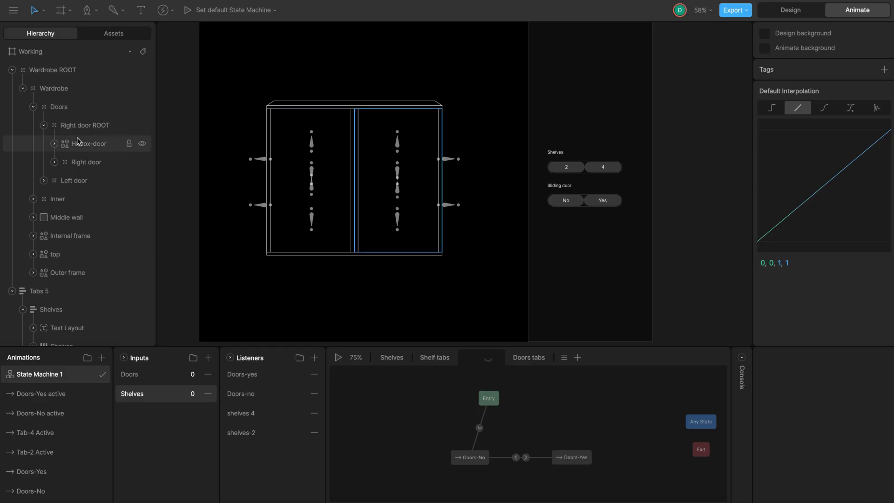
click(80, 164)
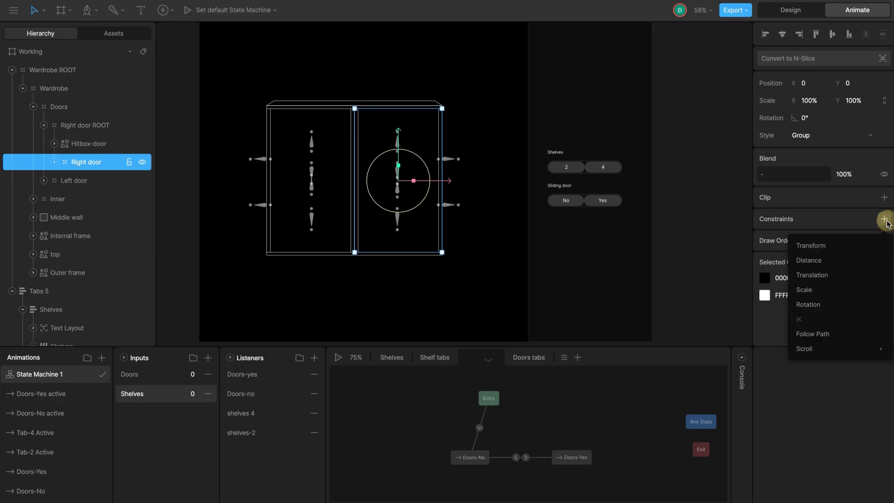
click(812, 275)
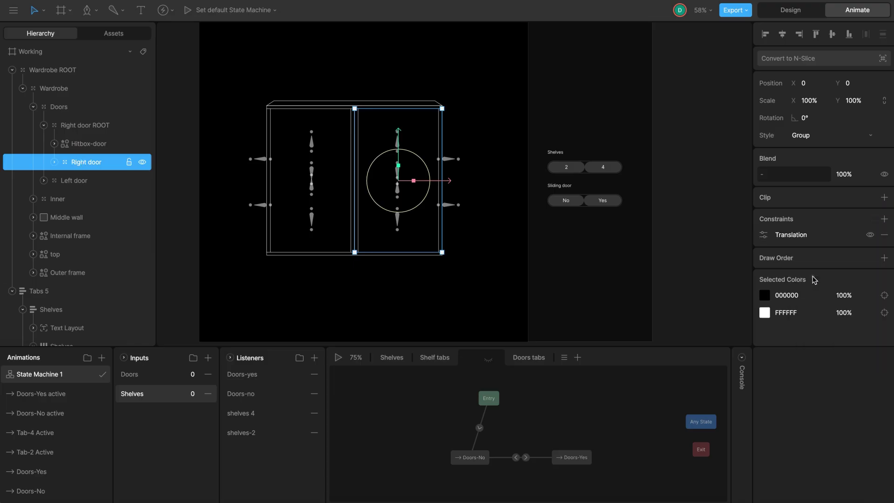
click(763, 236)
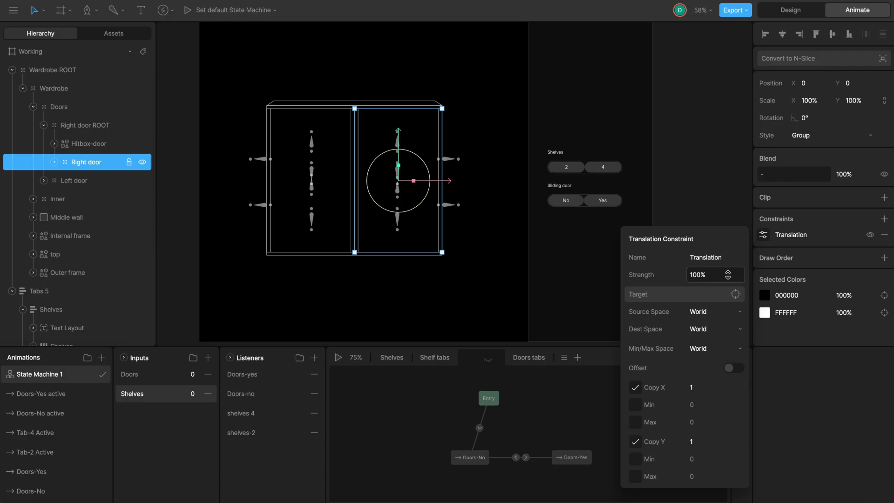
click(685, 295)
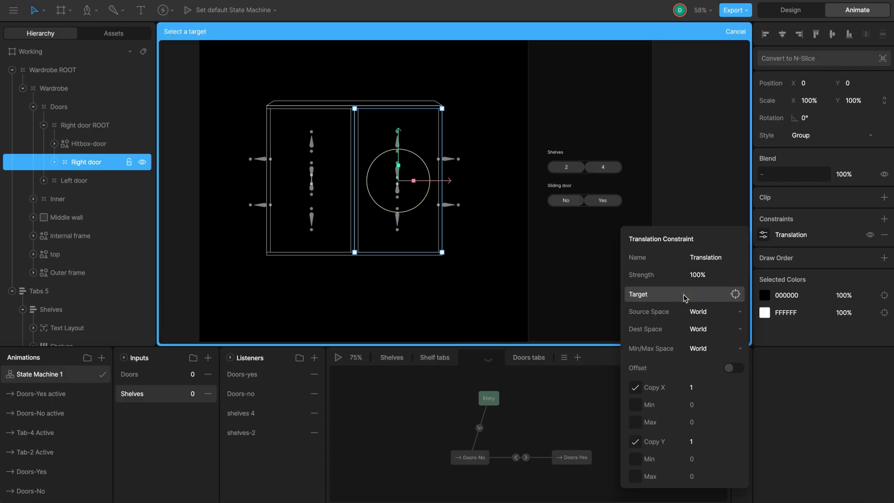
click(109, 147)
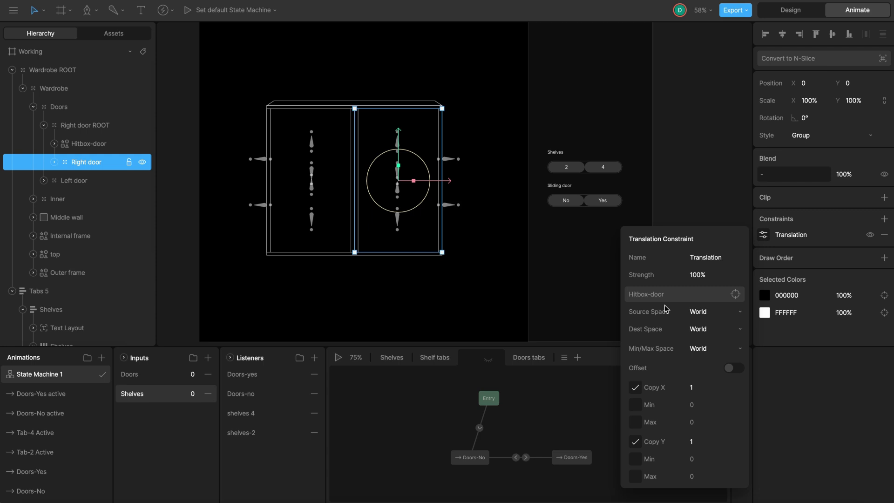
click(683, 225)
click(96, 143)
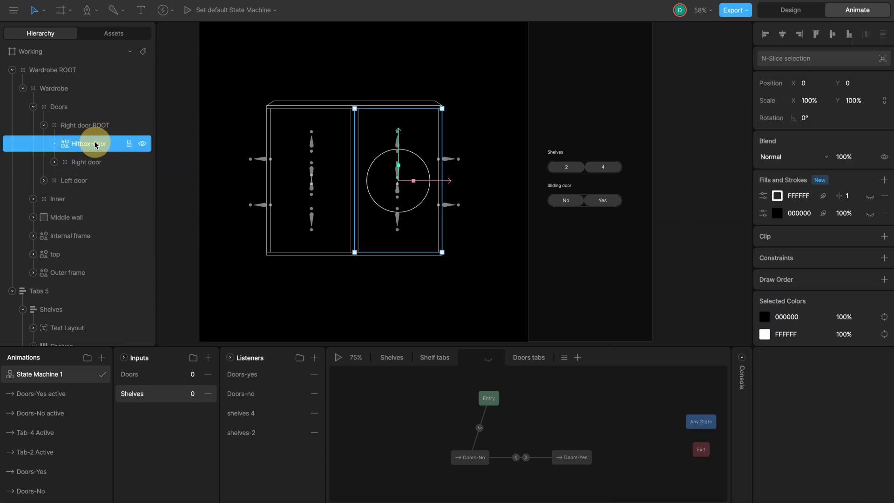
mouse_move(446, 185)
mouse_down()
mouse_move(385, 185)
mouse_move(500, 187)
mouse_move(365, 179)
mouse_move(428, 183)
mouse_up()
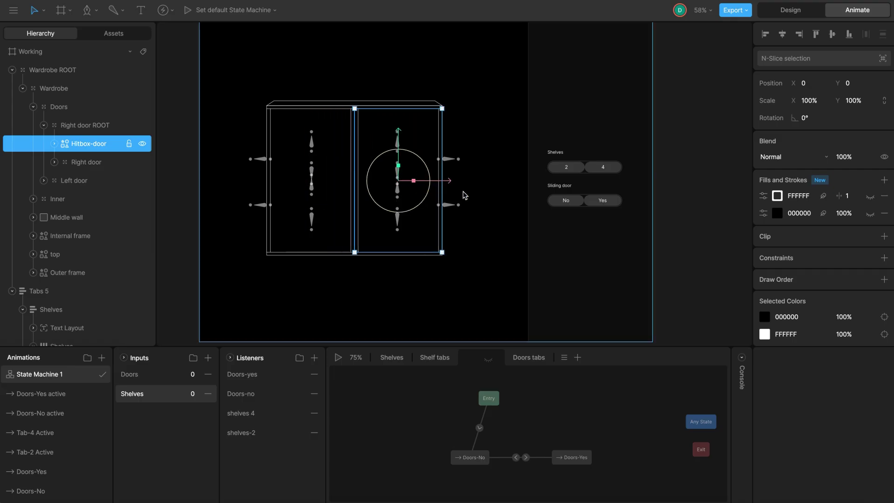
Add a boolean state machine input named IsDragging.
click(182, 207)
click(208, 358)
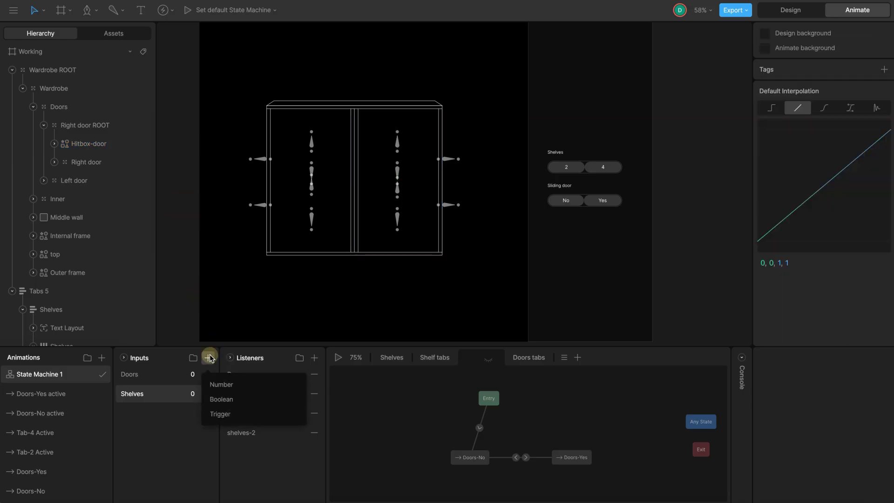
click(236, 399)
double_click(135, 374)
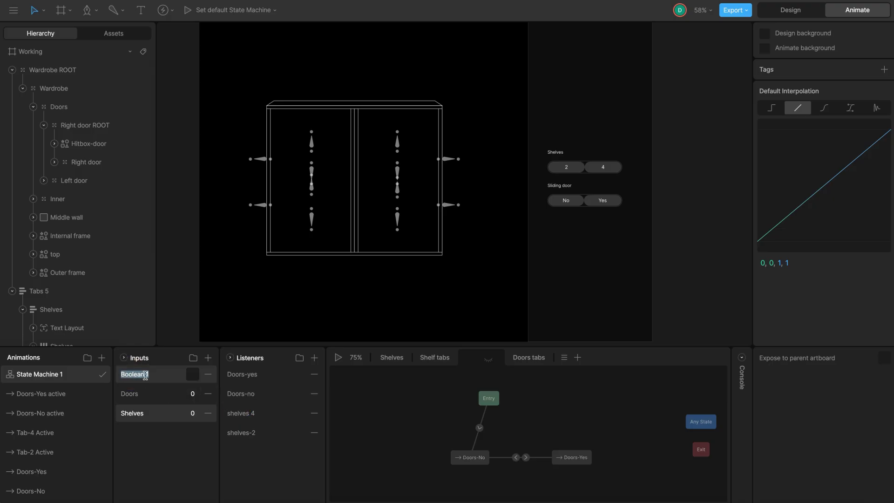
text(IsDragging)
key(Return)
Create an Active timeline keying Hitbox-door Scale X and Y at 100%.
click(91, 144)
click(102, 357)
click(114, 378)
double_click(63, 378)
text(Active)
key(Return)
click(826, 100)
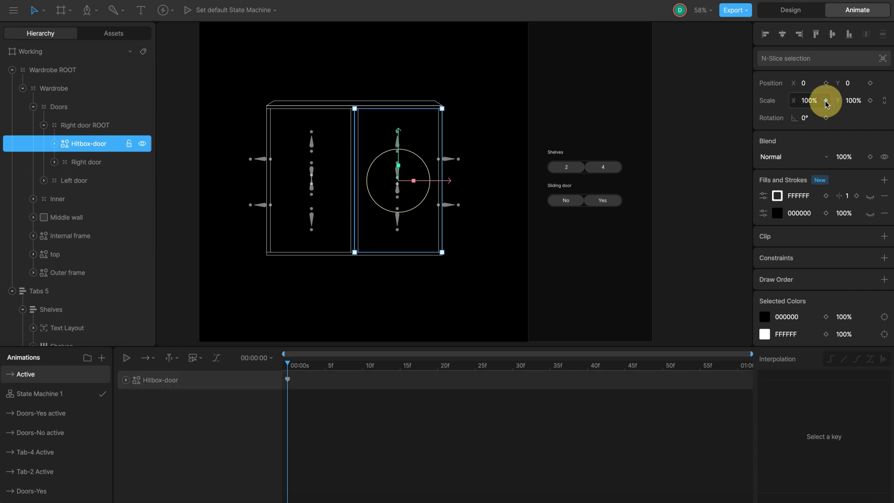
click(870, 100)
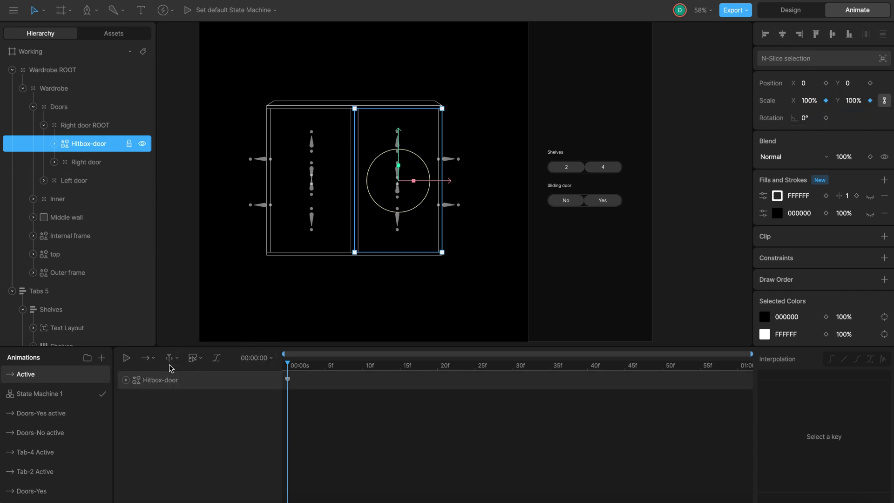
Shorten the Active animation's work area to about 5 frames.
right_click(87, 376)
click(216, 385)
click(146, 357)
drag(737, 369, 327, 373)
click(261, 456)
Create an Inactive timeline keying Hitbox-door scale at 0%.
right_click(59, 381)
click(82, 415)
double_click(28, 372)
text(Inactive)
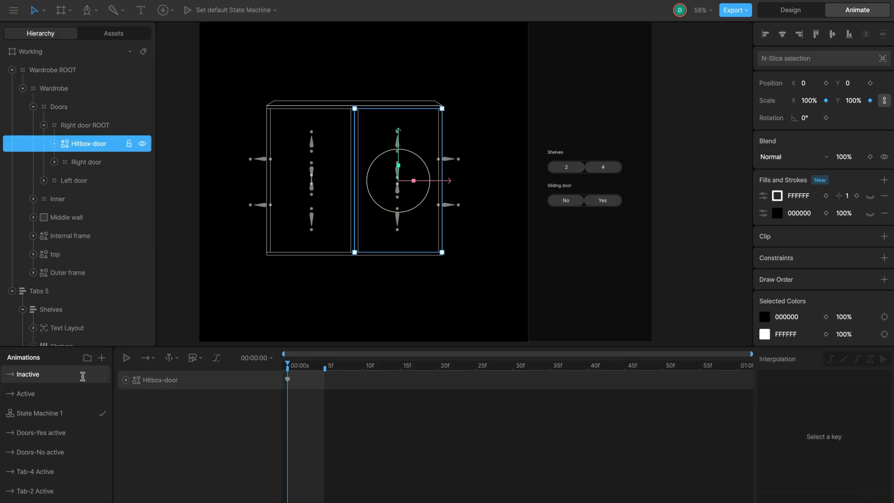
click(287, 379)
click(810, 100)
text(0)
key(Return)
Add a Hitbox layer to State Machine 1 with Inactive and Active states.
click(41, 413)
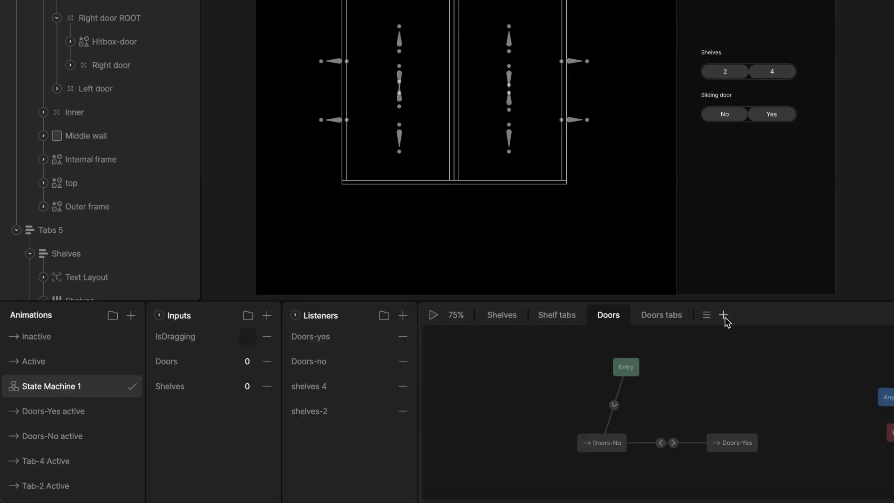
click(565, 359)
text(Hitbox)
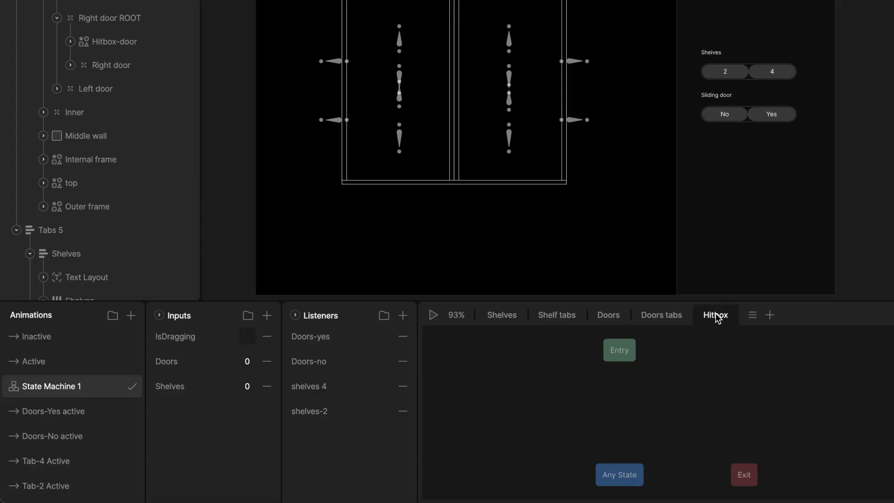
key(Return)
drag(36, 337, 568, 419)
mouse_move(42, 358)
mouse_down()
mouse_move(711, 448)
mouse_move(638, 402)
mouse_move(661, 418)
mouse_move(711, 417)
mouse_up()
Make the Inactive-to-Active transition require IsDragging to be true.
click(649, 419)
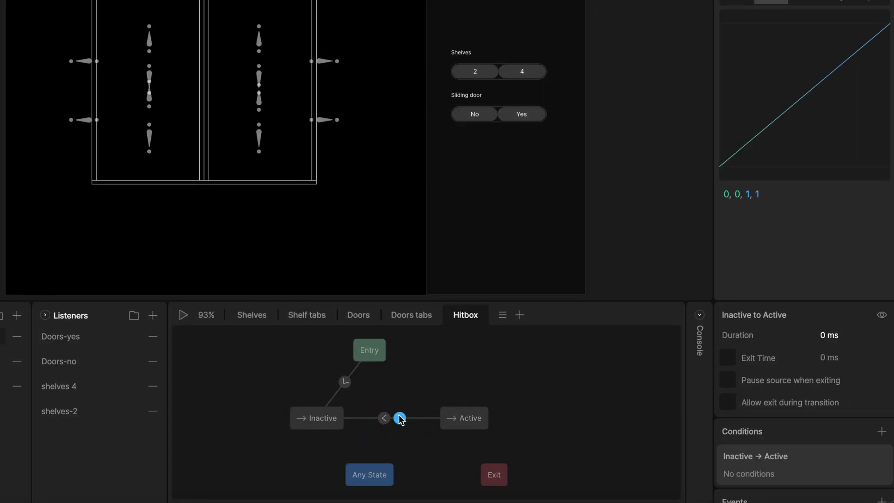
scroll(844, 400, down, 3)
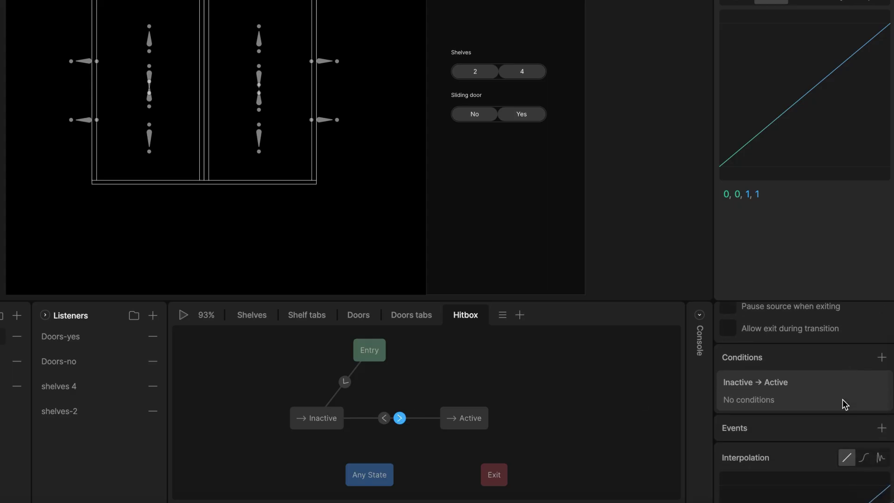
click(882, 357)
click(819, 402)
click(767, 274)
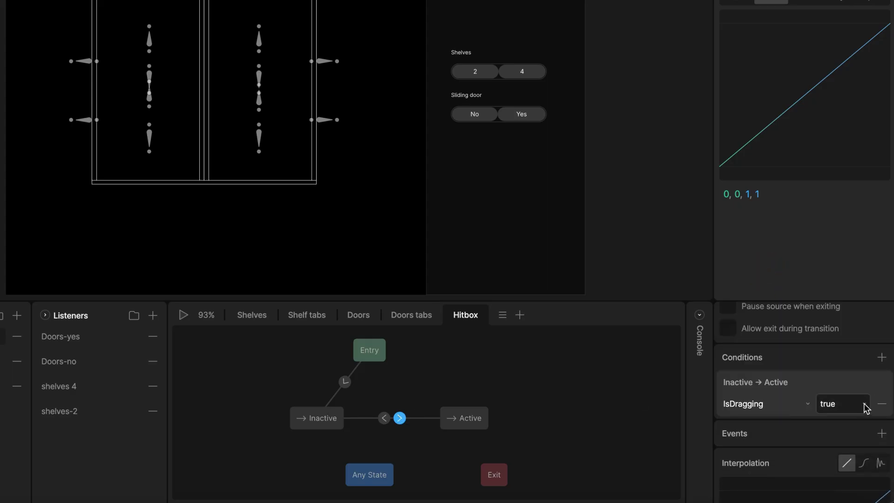
Make the Active-to-Inactive transition require IsDragging to be false.
click(383, 417)
click(881, 357)
click(817, 403)
click(757, 273)
click(828, 404)
click(846, 422)
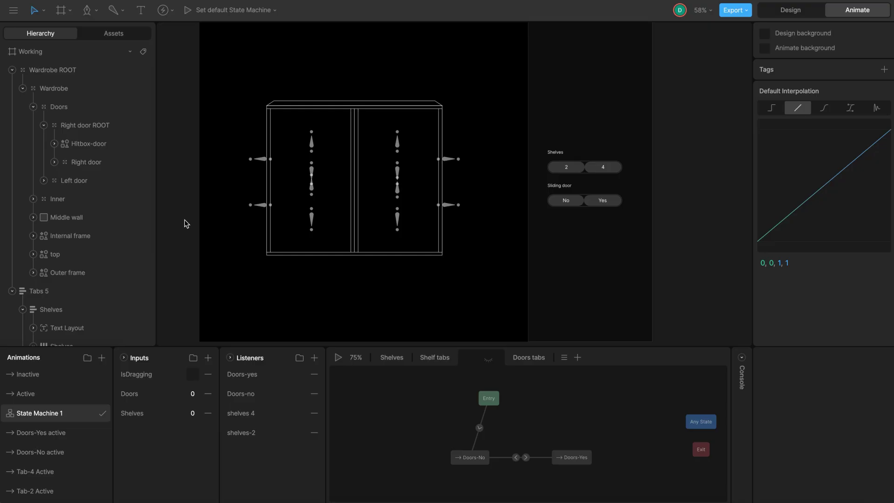
Add a Detecting-1 listener on Right door: Pointer Down sets IsDragging to true.
click(93, 162)
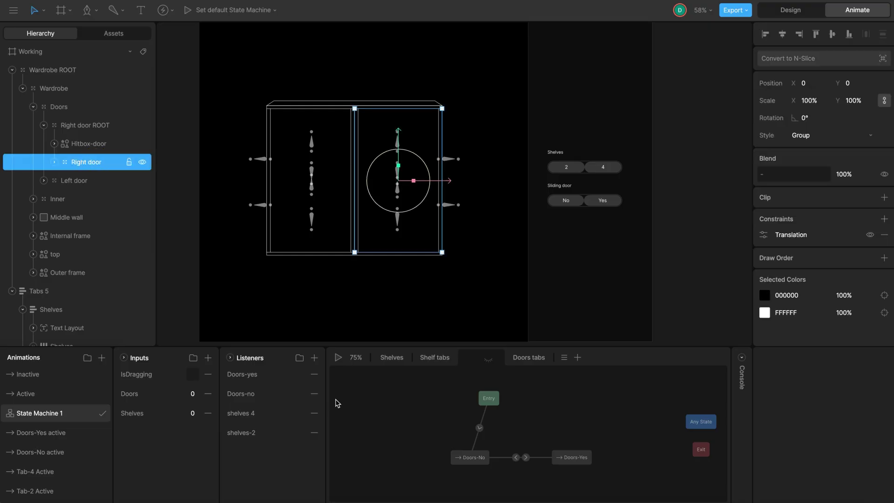
click(315, 358)
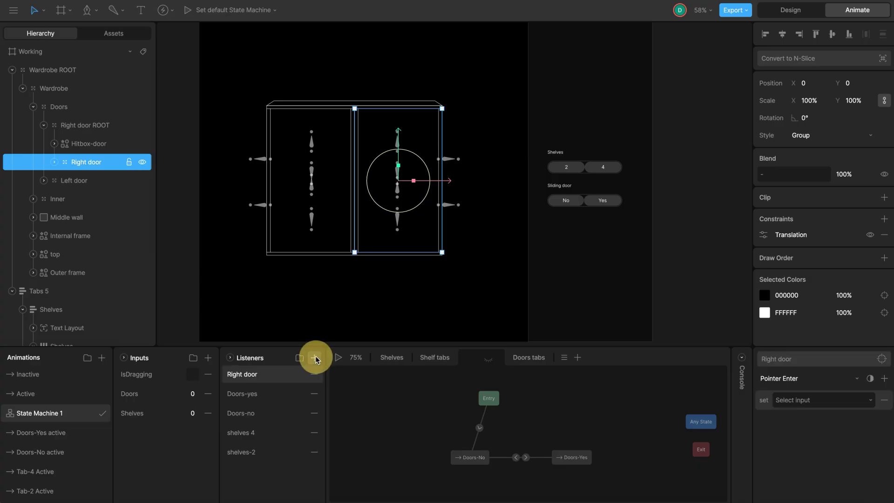
double_click(240, 372)
text(Detecting-1)
key(Return)
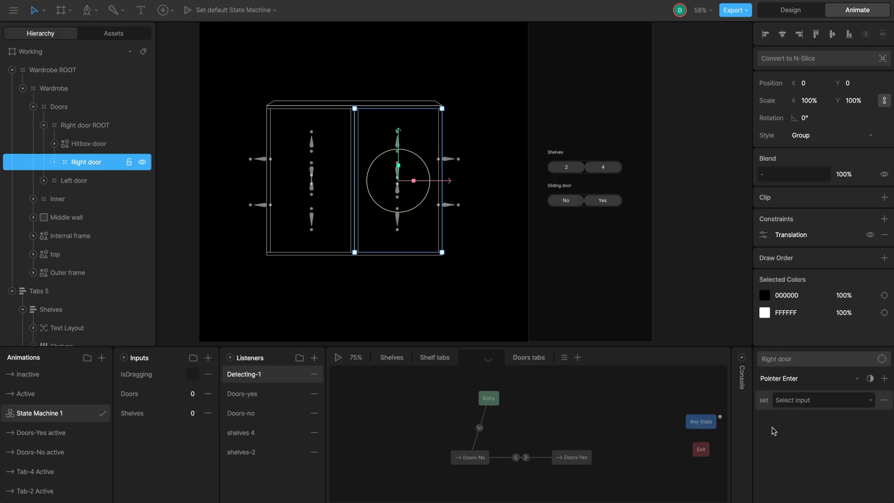
click(812, 378)
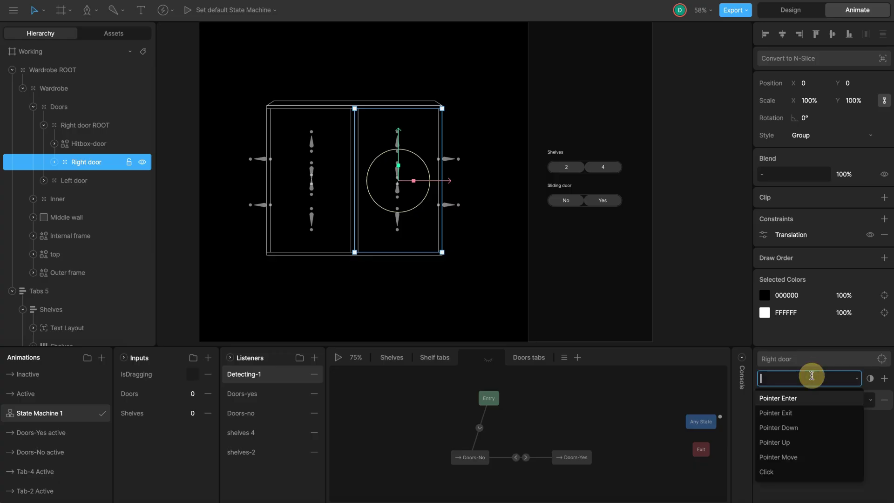
click(792, 428)
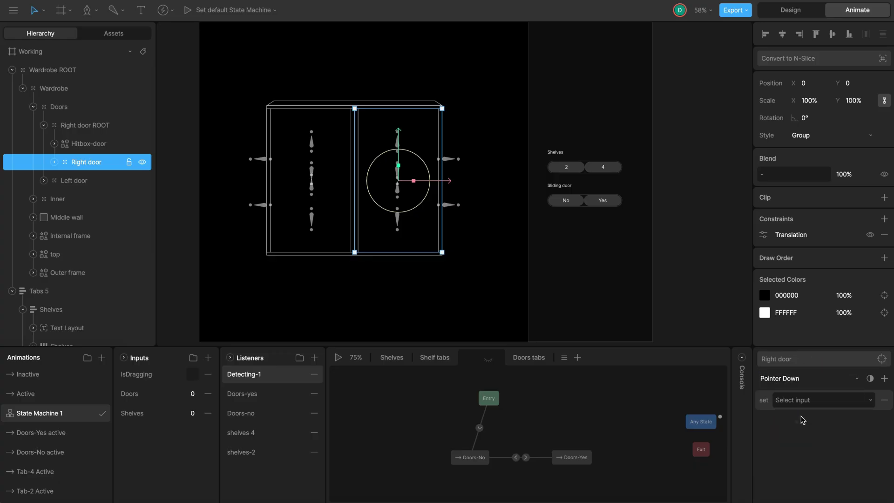
click(817, 400)
click(796, 432)
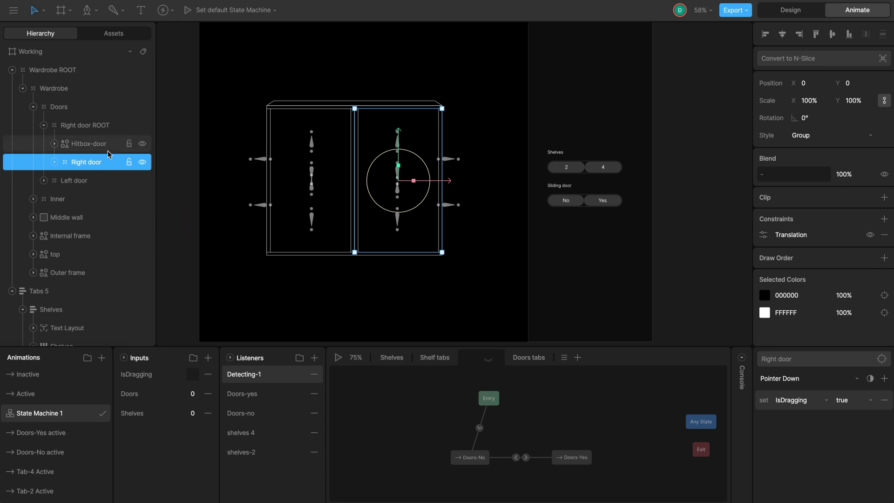
Add a Tracking listener on Hitbox-door with Pointer Move and an Align Target action targeting Hitbox-door.
click(93, 143)
click(315, 357)
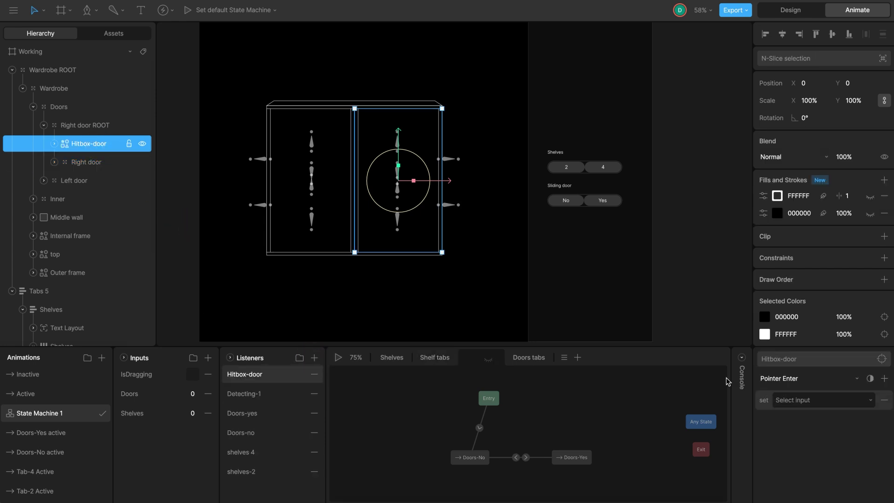
double_click(245, 375)
text(Tracking)
click(797, 378)
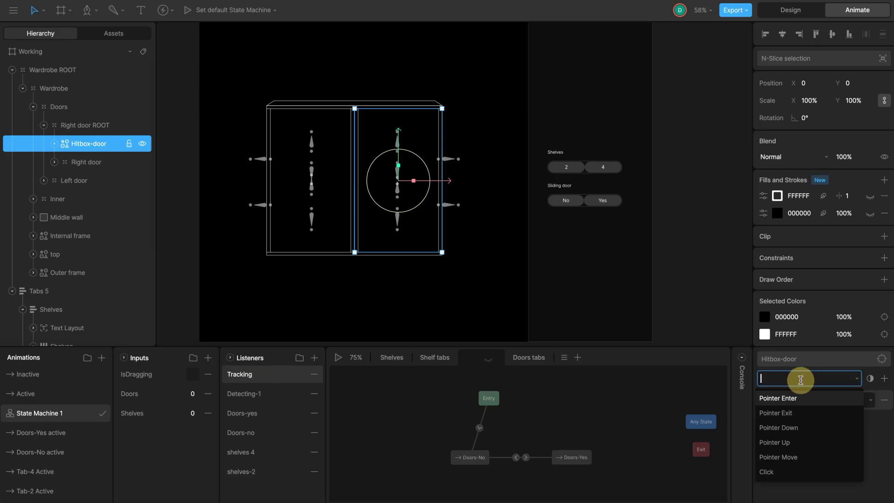
click(794, 458)
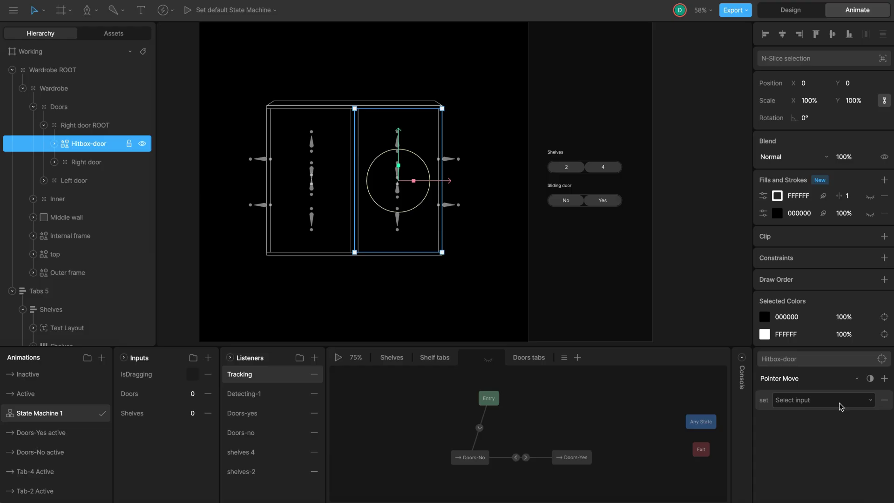
click(884, 378)
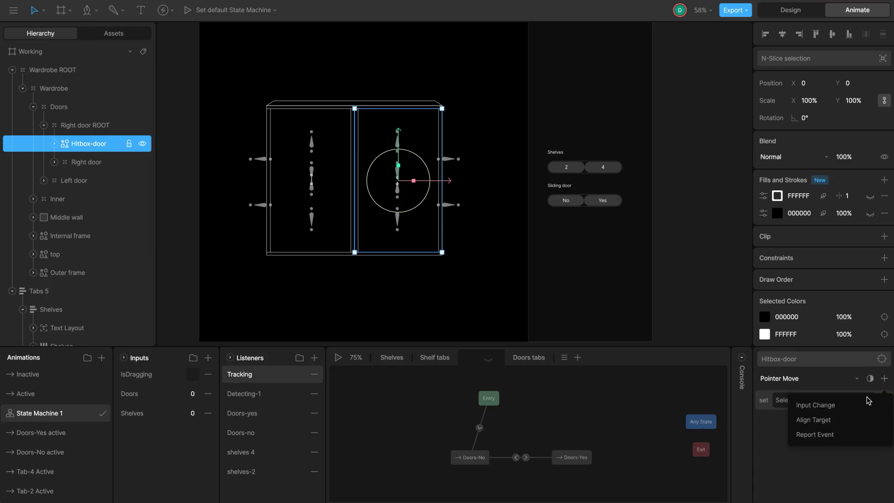
click(844, 419)
click(834, 437)
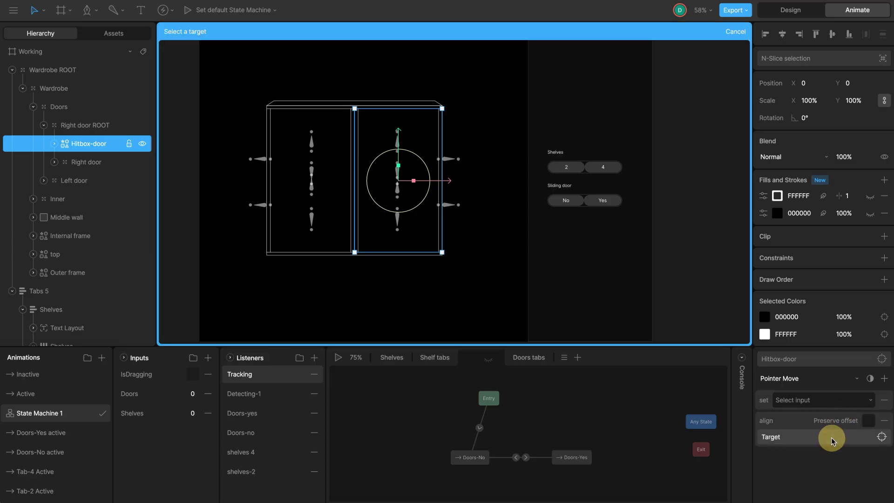
click(89, 145)
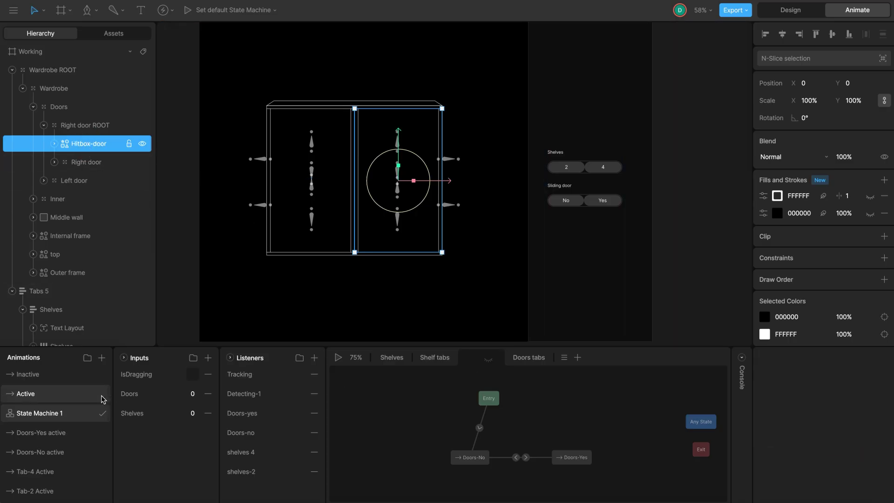
click(264, 379)
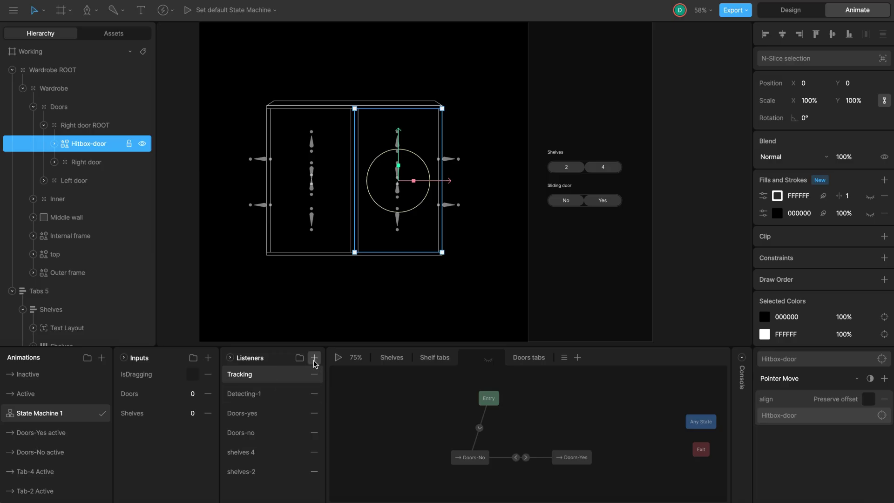
Add a Detecting-2 listener on Hitbox-door: Pointer Up sets IsDragging to false.
click(89, 145)
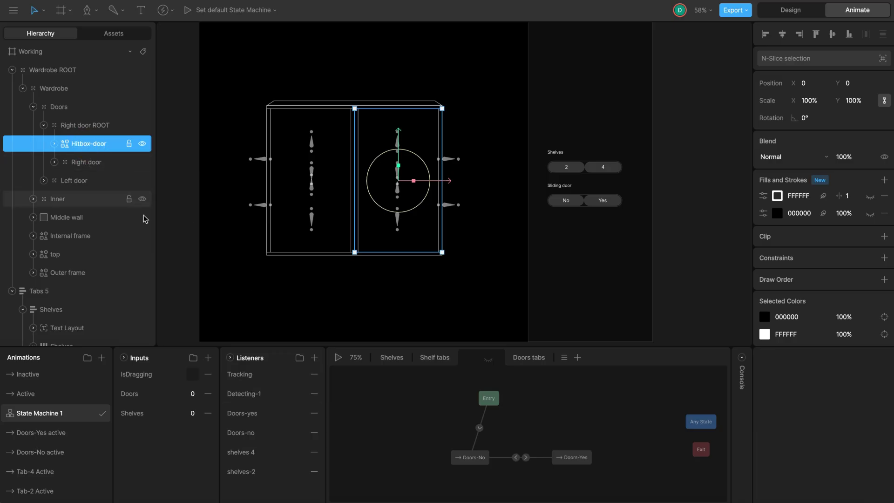
click(314, 358)
double_click(251, 375)
text(Detecting-2)
key(Return)
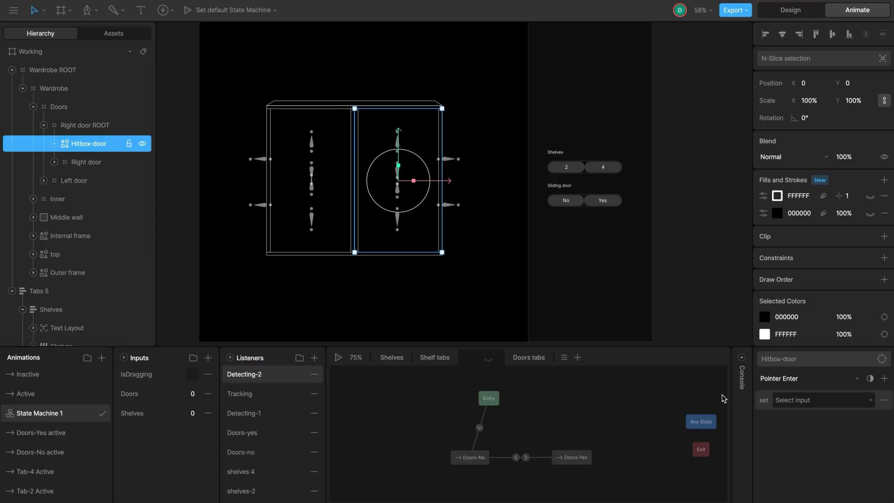
click(796, 378)
click(787, 438)
click(807, 400)
click(797, 429)
click(859, 409)
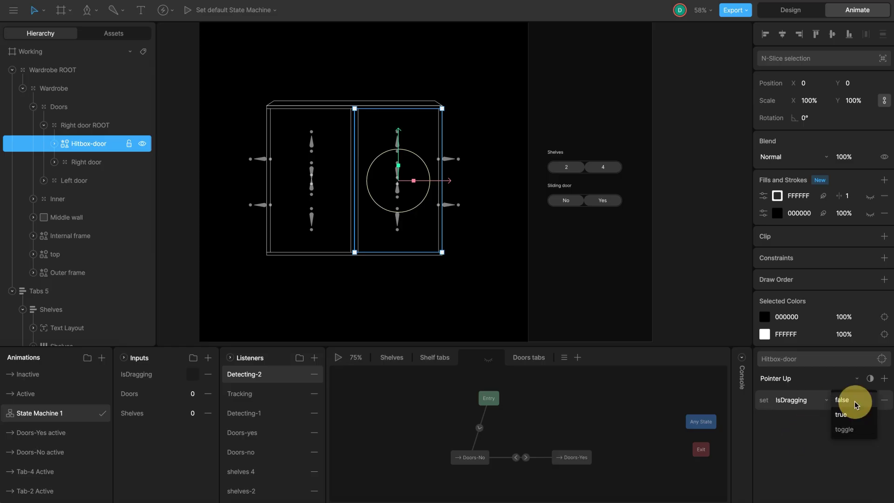
click(847, 414)
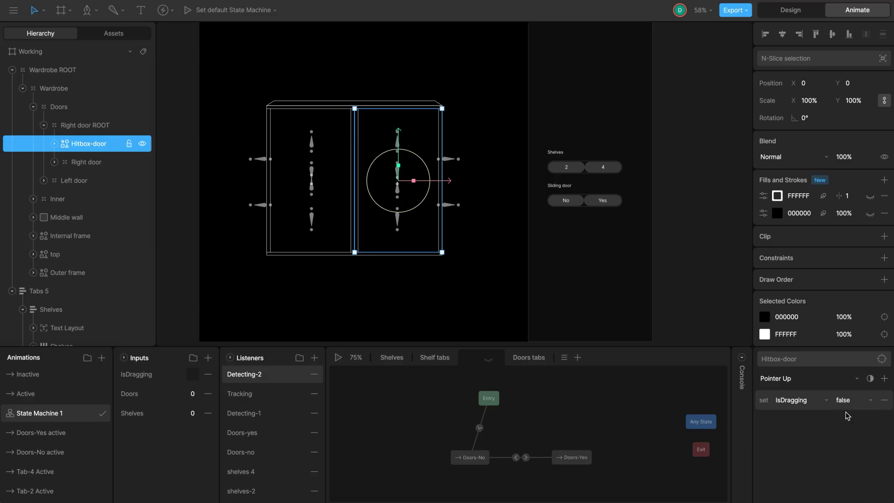
click(644, 431)
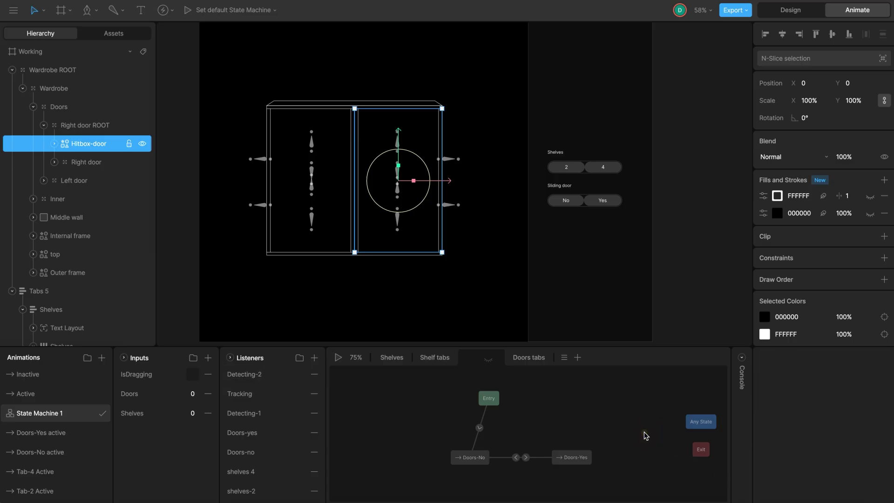
key(space)
mouse_move(427, 186)
mouse_down()
mouse_move(299, 156)
mouse_move(519, 149)
mouse_move(295, 248)
mouse_move(425, 114)
mouse_move(343, 279)
mouse_move(371, 143)
mouse_move(415, 188)
mouse_up()
key(space)
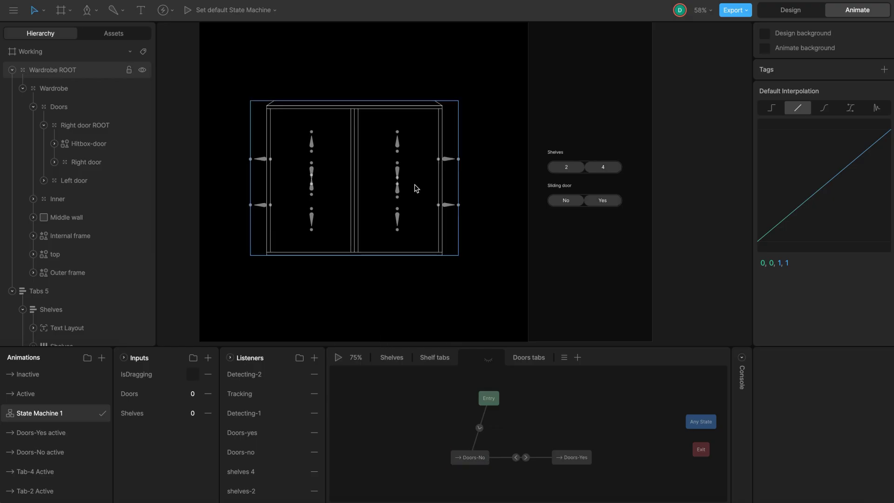
key(Escape)
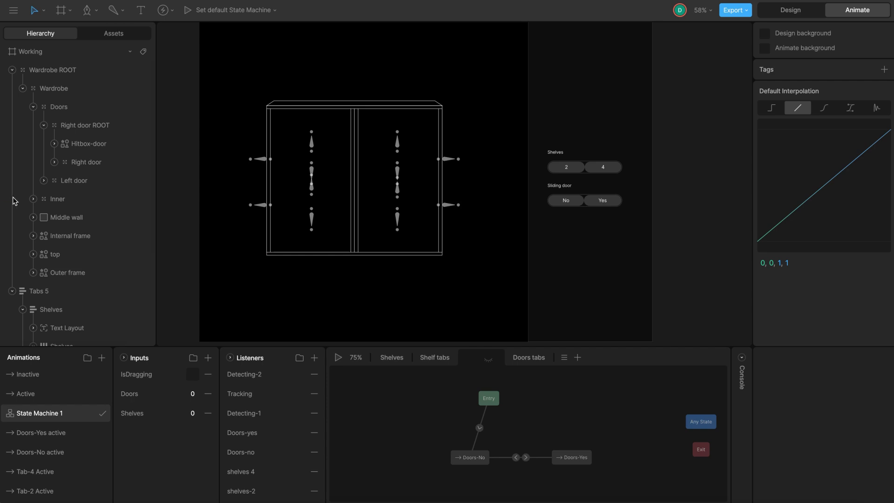
Add a Translation constraint to Hitbox-door and set its Min/Max Space to Local.
click(105, 143)
click(886, 256)
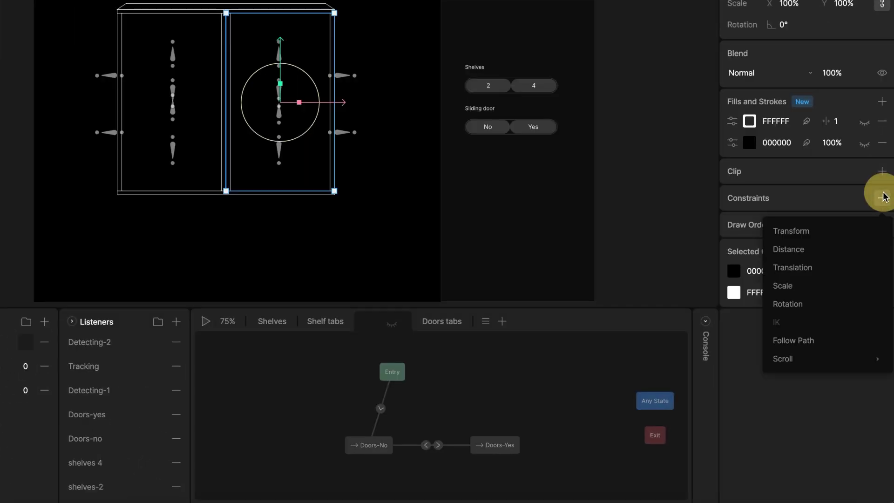
click(817, 267)
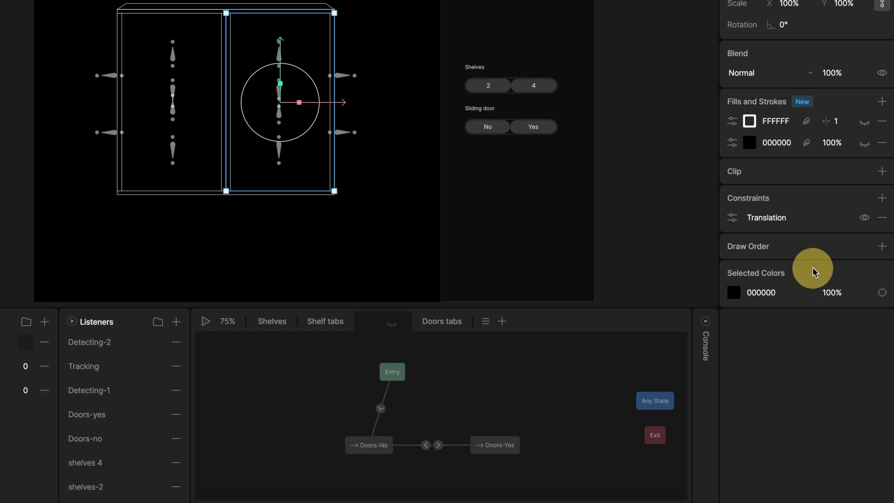
click(733, 217)
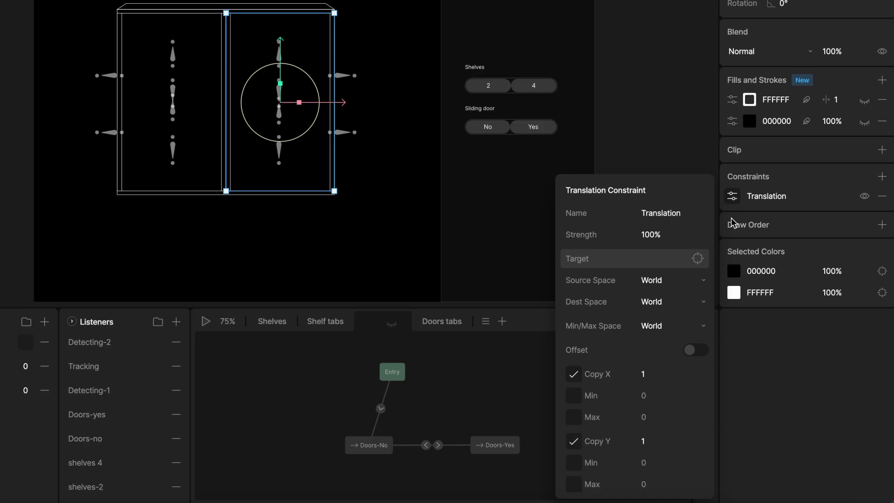
click(667, 326)
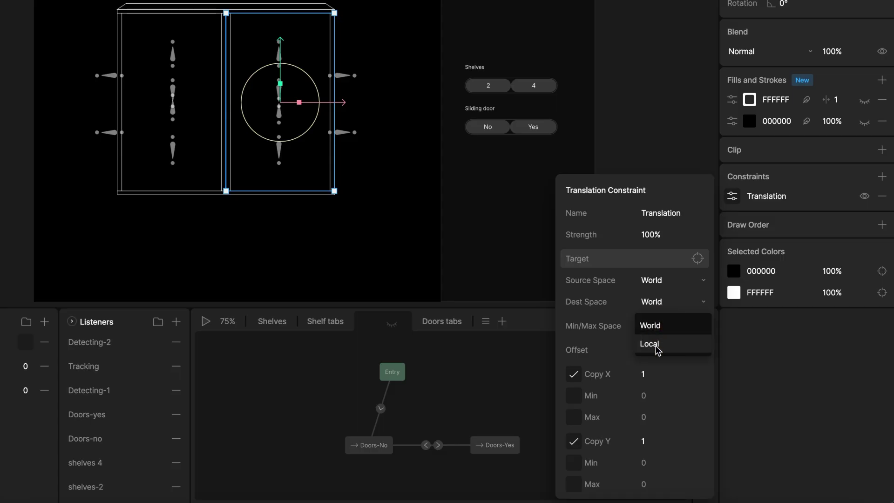
click(658, 344)
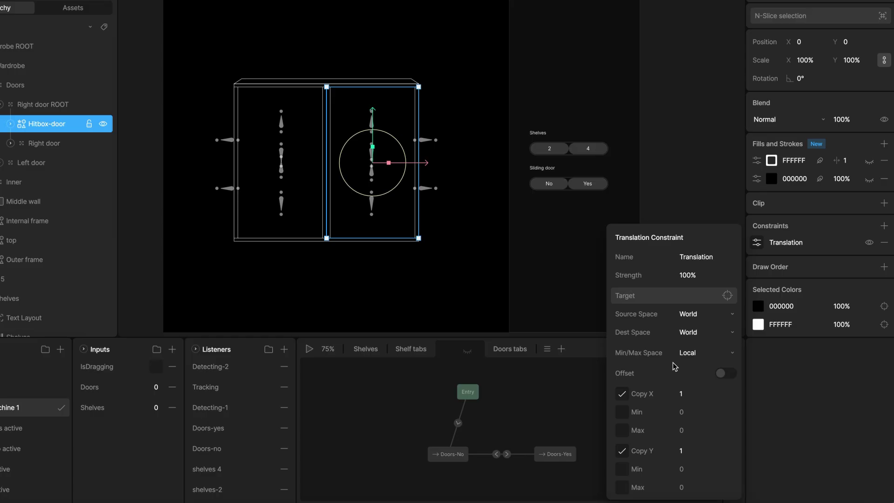
Turn off Copy Y and enable Y Min and Max at 0, test-dragging the door then undoing.
click(623, 452)
click(622, 469)
click(622, 487)
drag(424, 163, 331, 168)
key(ctrl+z)
Turn off Copy X, set X Min to -347 and enable X Max at 0.
click(621, 394)
click(622, 412)
click(693, 412)
double_click(684, 412)
text(-347)
key(Return)
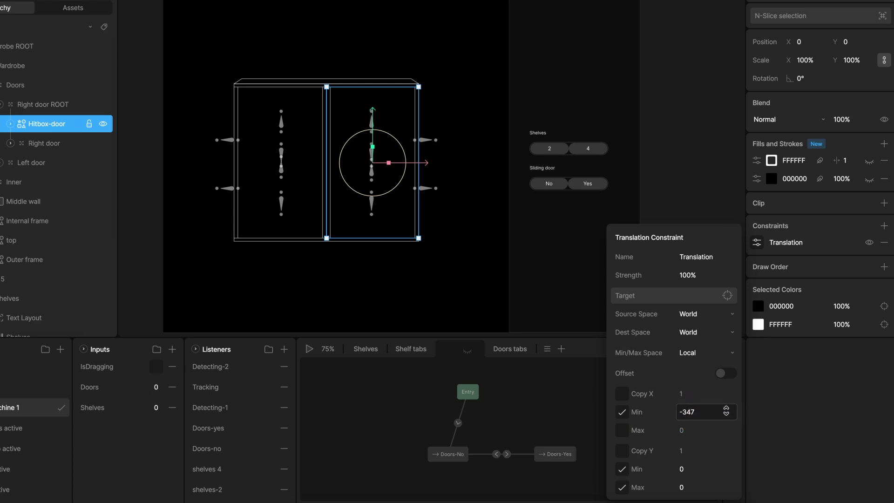
click(622, 430)
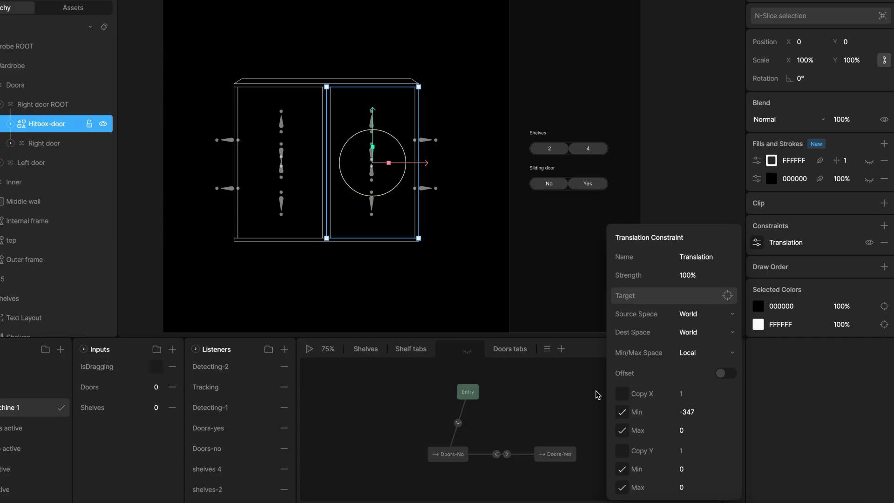
Re-enable the disabled Doors layer.
click(138, 204)
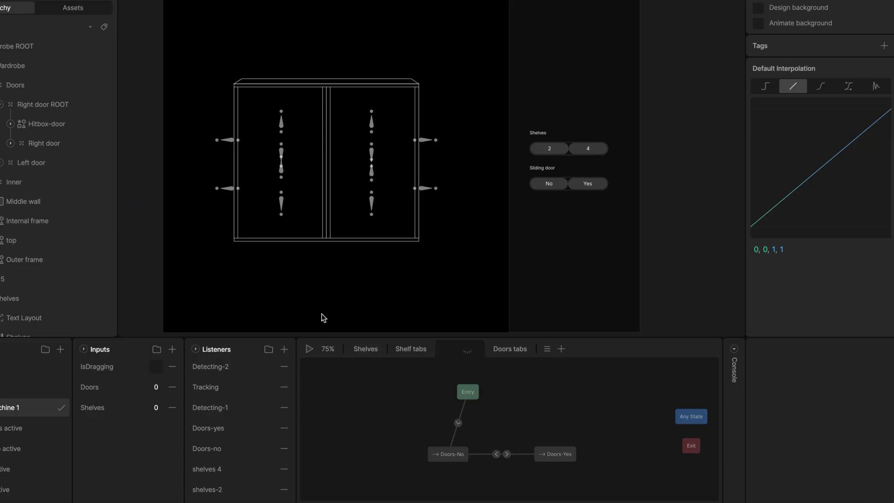
right_click(453, 354)
click(490, 395)
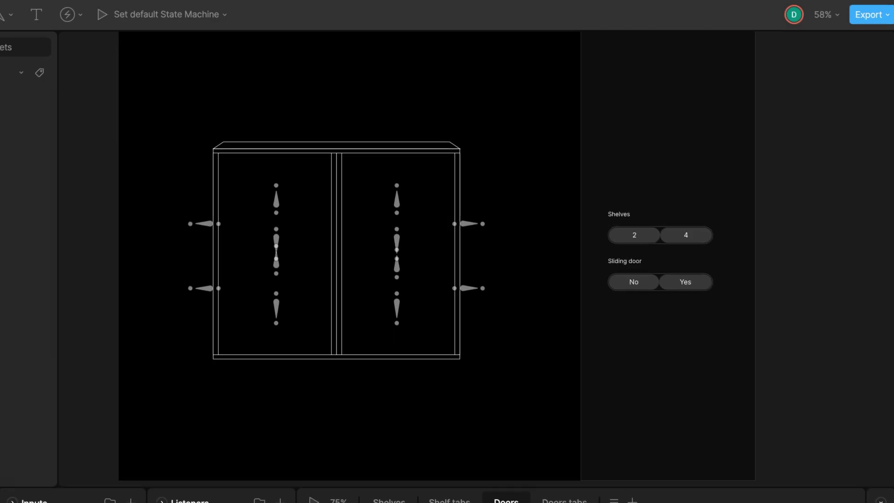
Play the state machine, set Sliding door to Yes and drag the right door open and shut.
key(space)
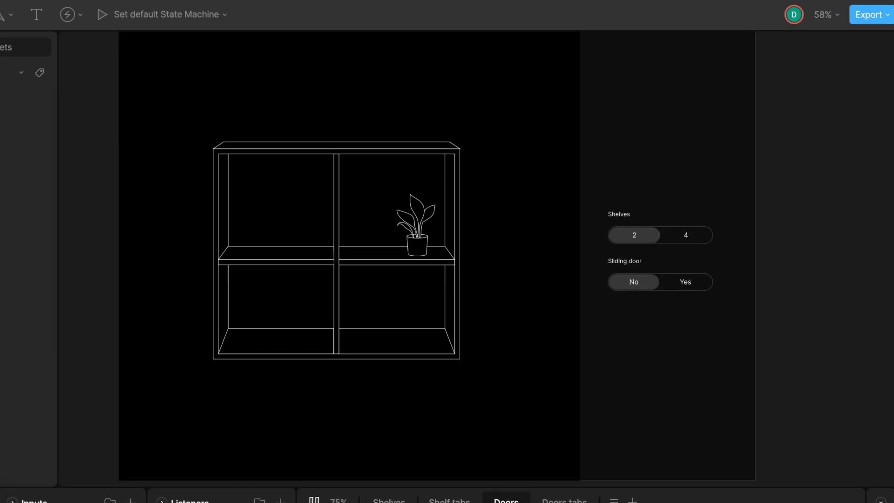
click(693, 281)
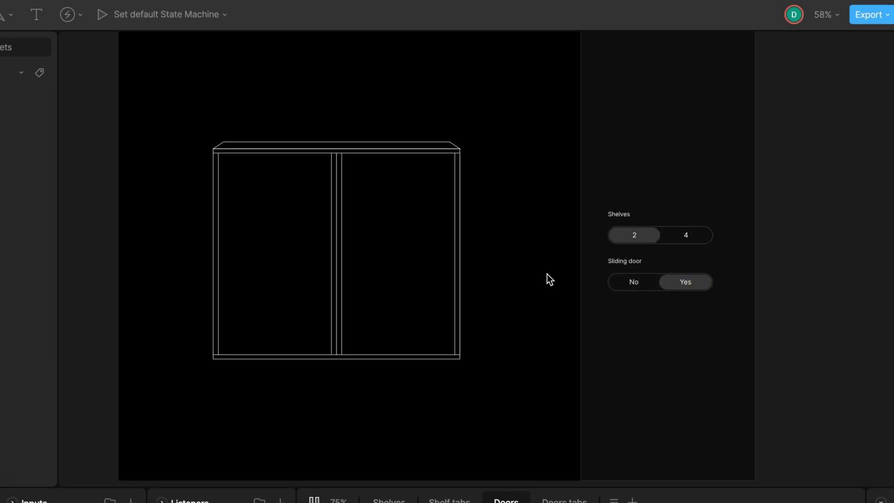
click(434, 271)
click(250, 261)
click(449, 269)
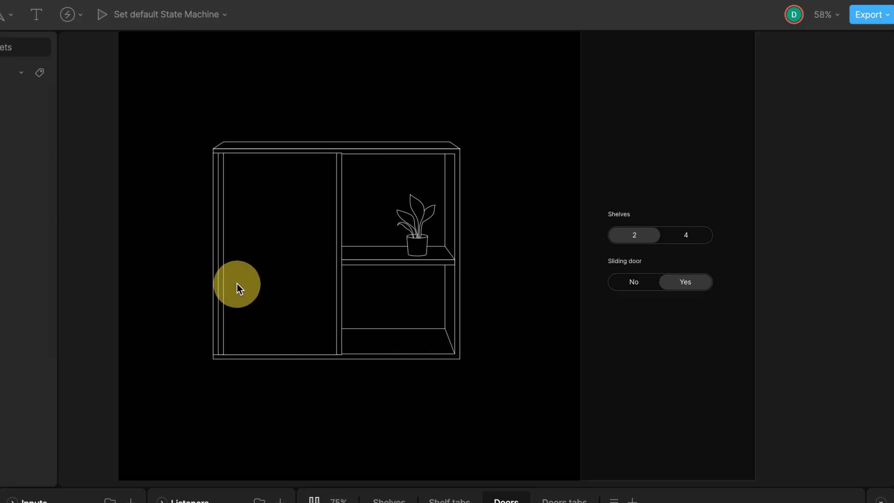
click(236, 283)
click(448, 286)
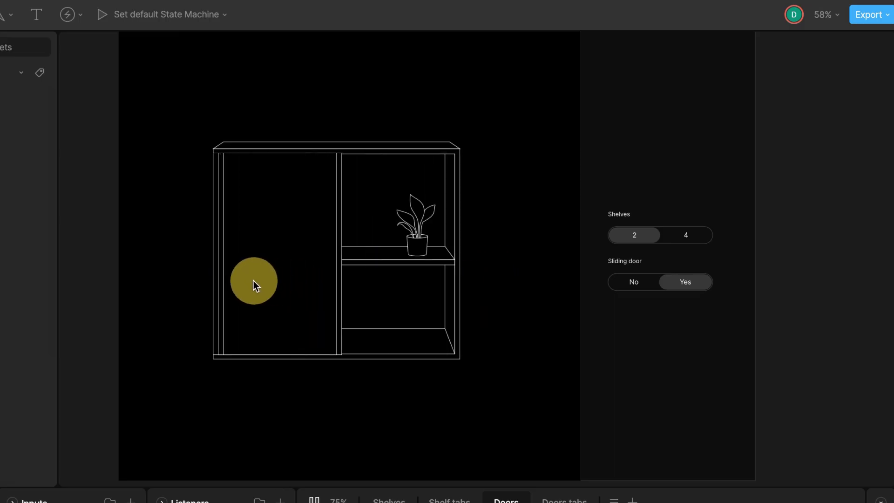
click(239, 282)
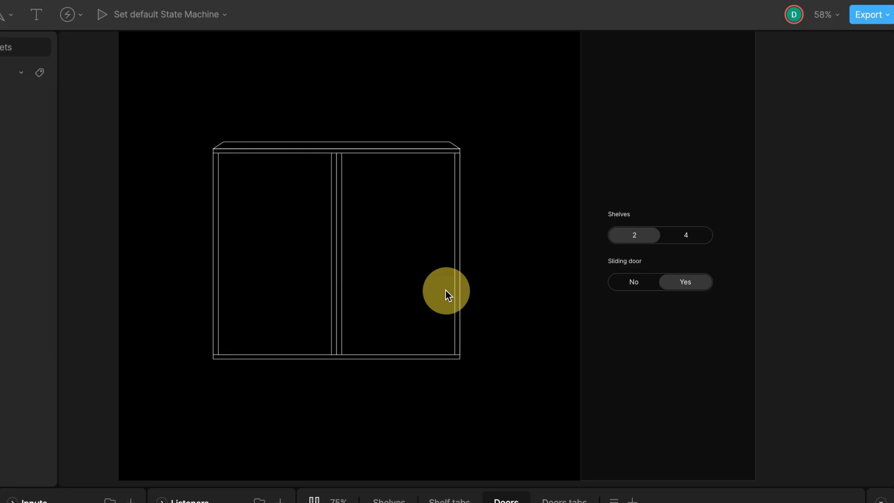
click(445, 289)
click(415, 284)
Turn the sliding door off, switch to 4 shelves, turn the door back on and slide it left.
click(634, 281)
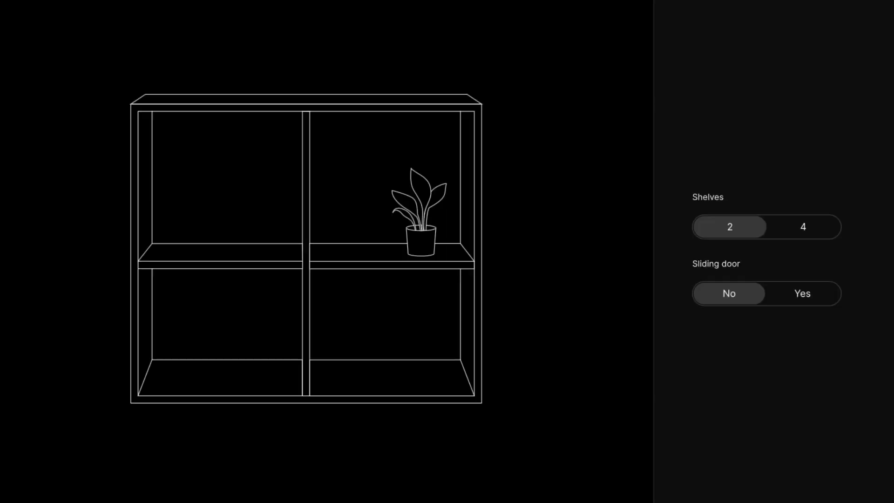
click(803, 227)
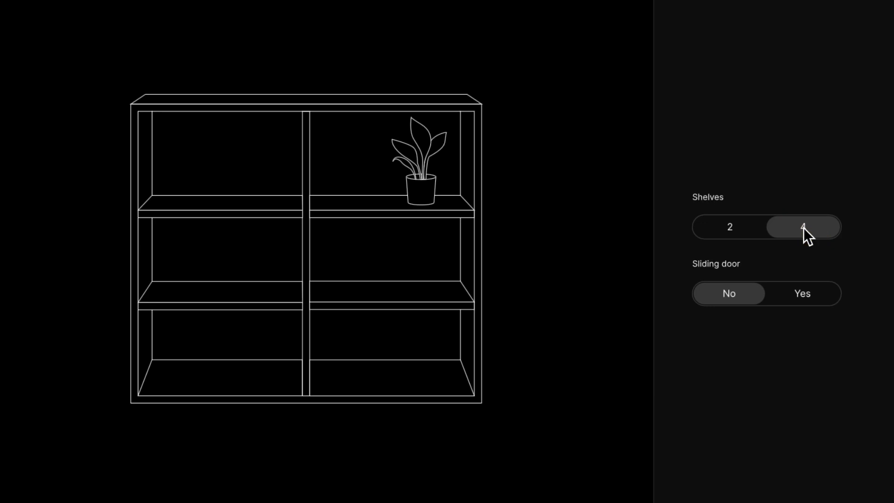
click(799, 297)
drag(401, 300, 209, 294)
Toggle shelves to 2 and back to 4, turn the sliding door off, then settle on 2 shelves.
click(737, 228)
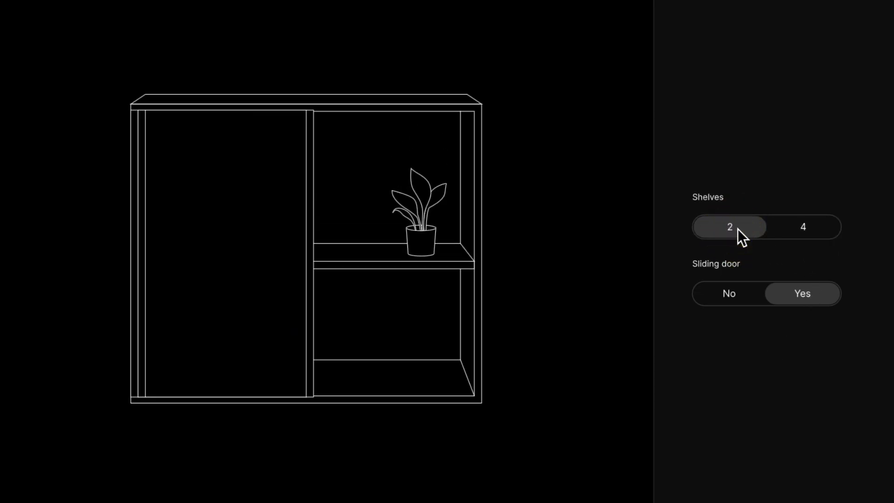
click(810, 227)
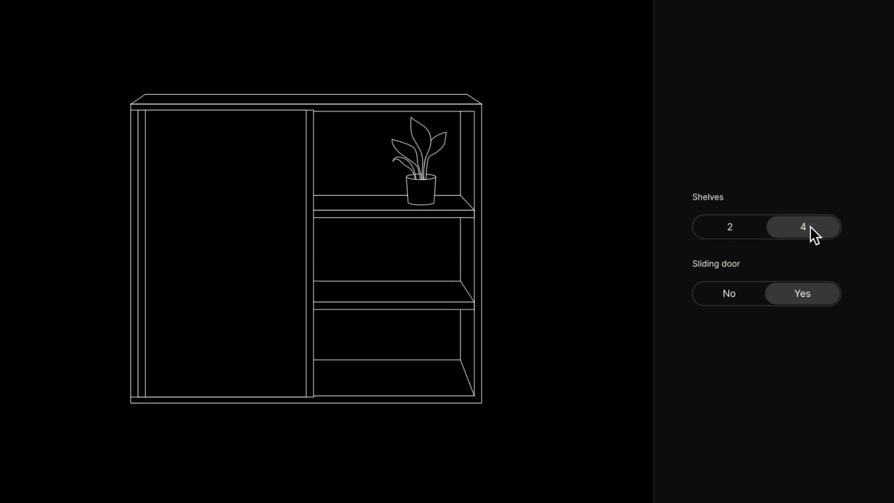
click(725, 299)
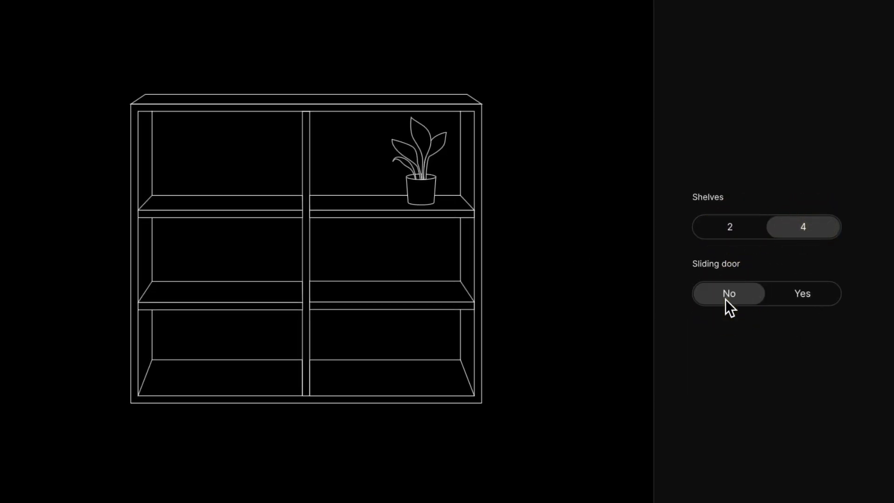
click(736, 226)
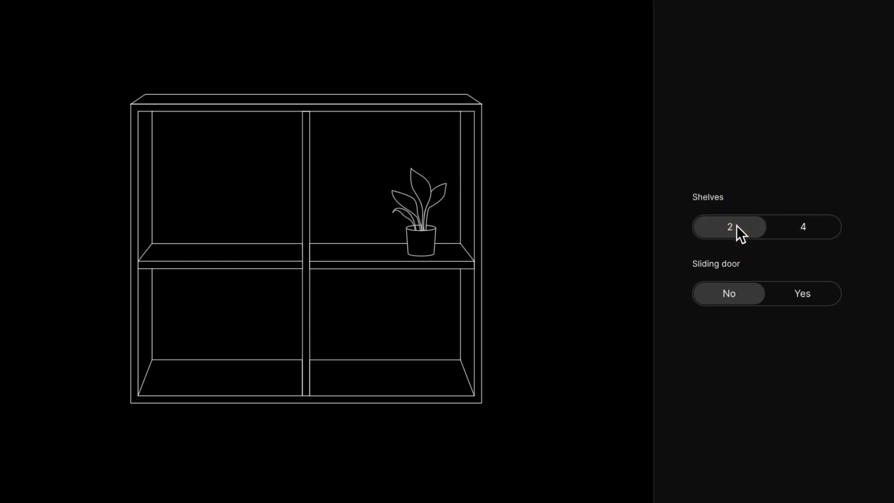